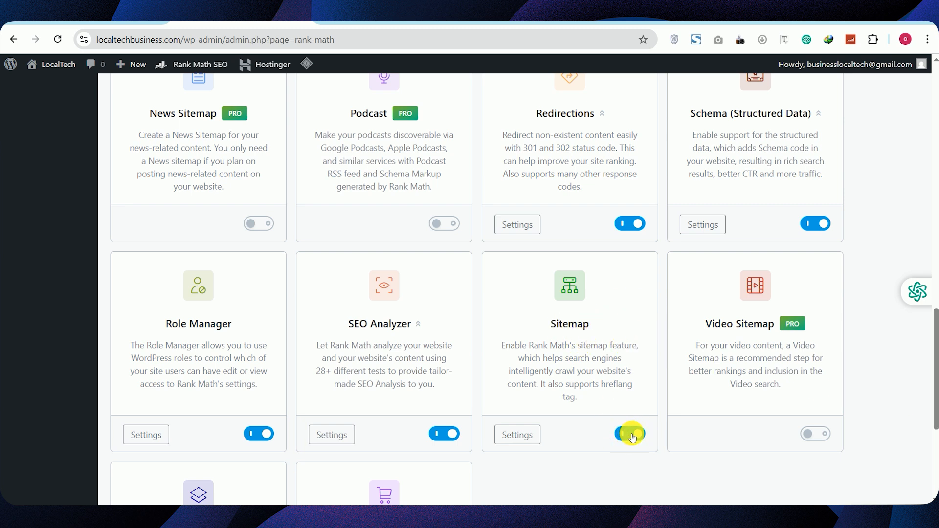
Open Rank Math's Sitemap Settings and copy the sitemap_index.xml part of the sitemap index URL.
{"action": "left_click_drag", "start_coordinate": [937, 373], "coordinate": [935, 142]}
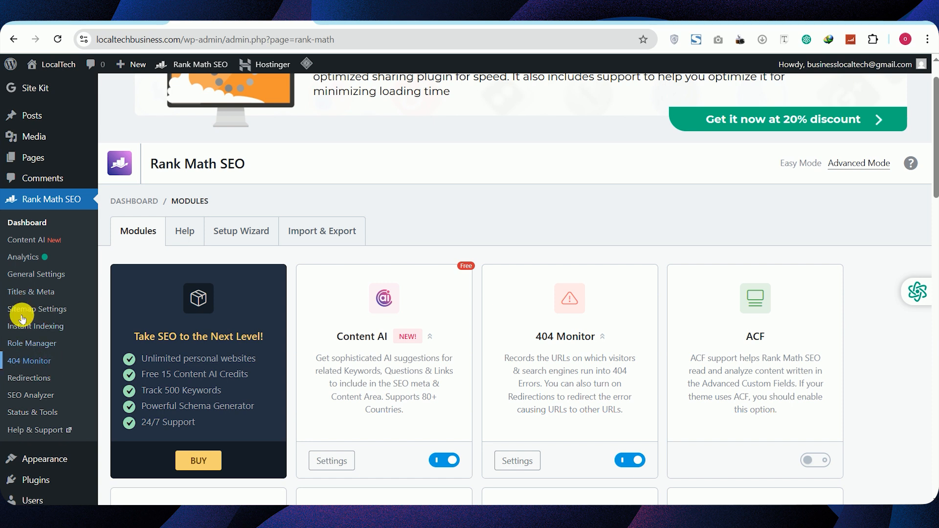
{"action": "left_click", "coordinate": [36, 309]}
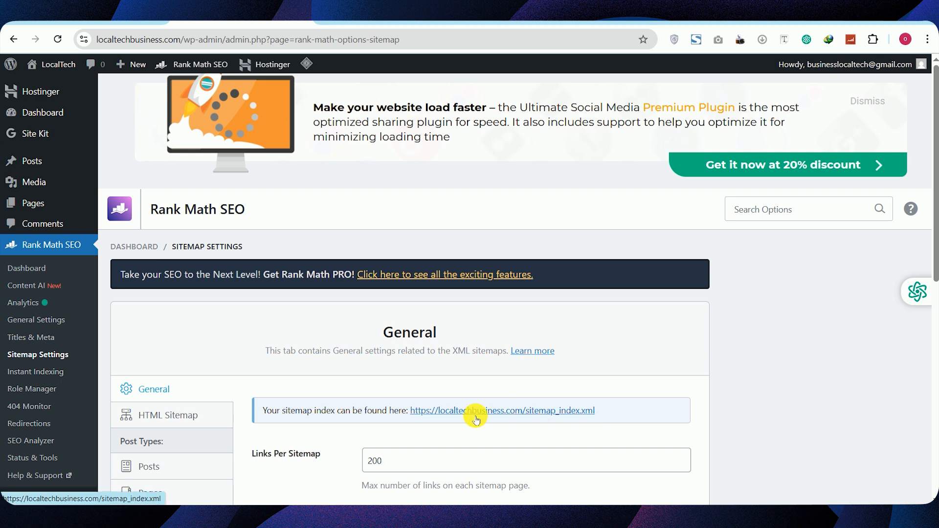
{"action": "left_click_drag", "start_coordinate": [594, 414], "coordinate": [527, 418]}
{"action": "key", "text": "ctrl+c"}
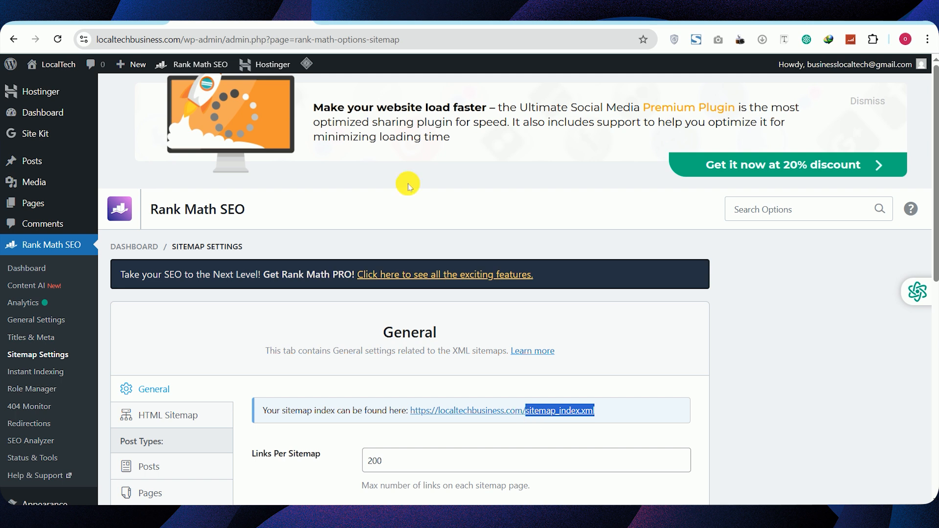
Switch to Google Search Console and submit sitemap_index.xml as a new sitemap for localtechbusiness.com.
{"action": "left_click", "coordinate": [386, 22]}
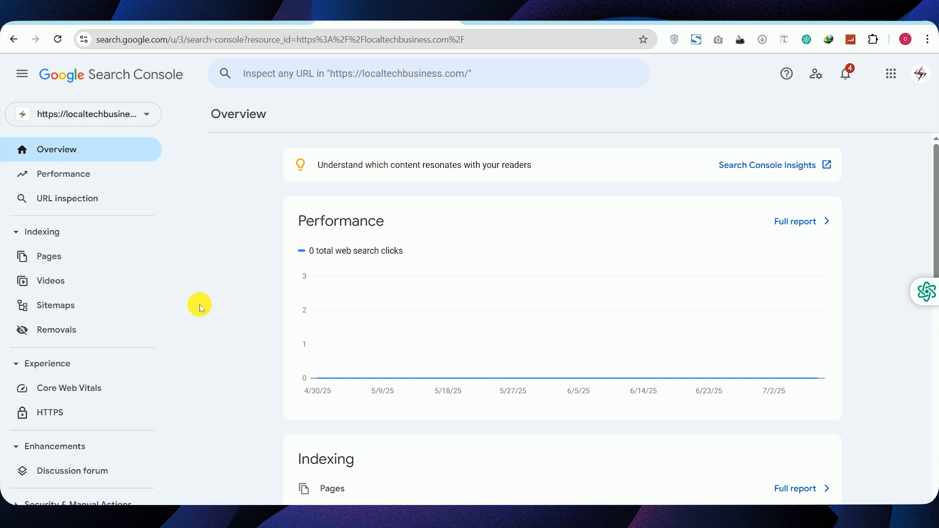
{"action": "left_click", "coordinate": [59, 307]}
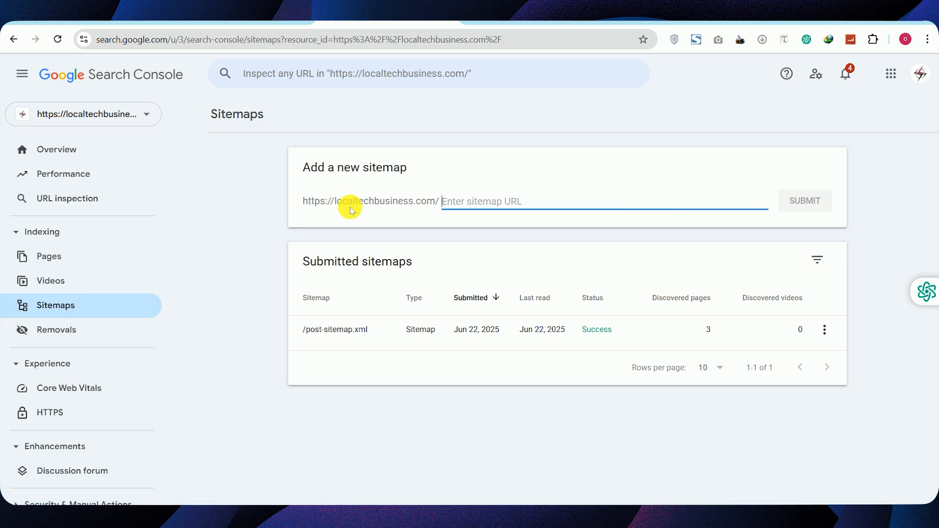
{"action": "left_click_drag", "start_coordinate": [336, 203], "coordinate": [419, 198]}
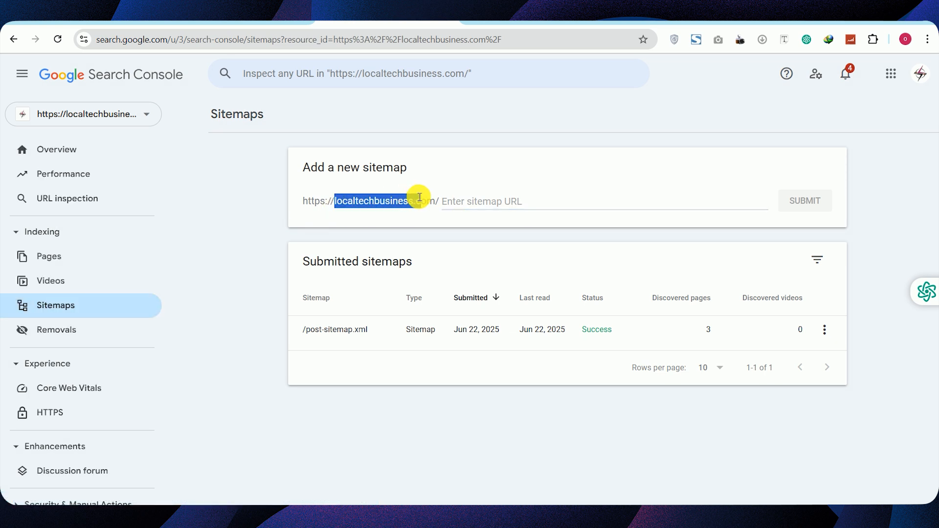
{"action": "left_click", "coordinate": [476, 201]}
{"action": "key", "text": "ctrl+v"}
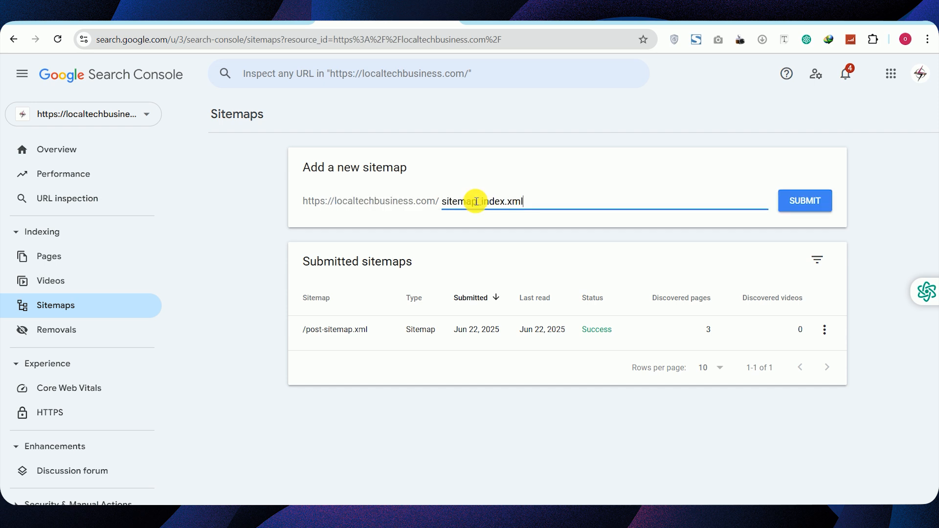
{"action": "left_click", "coordinate": [804, 203]}
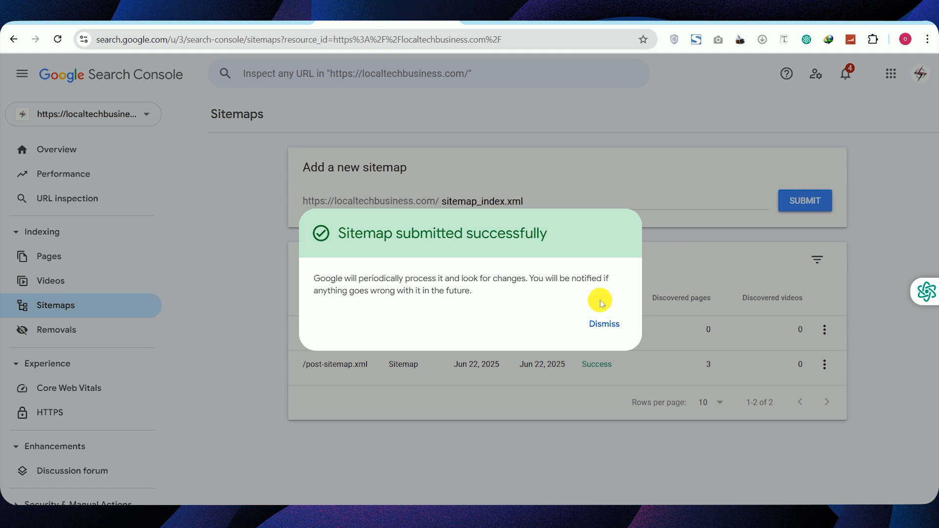
{"action": "left_click", "coordinate": [617, 325]}
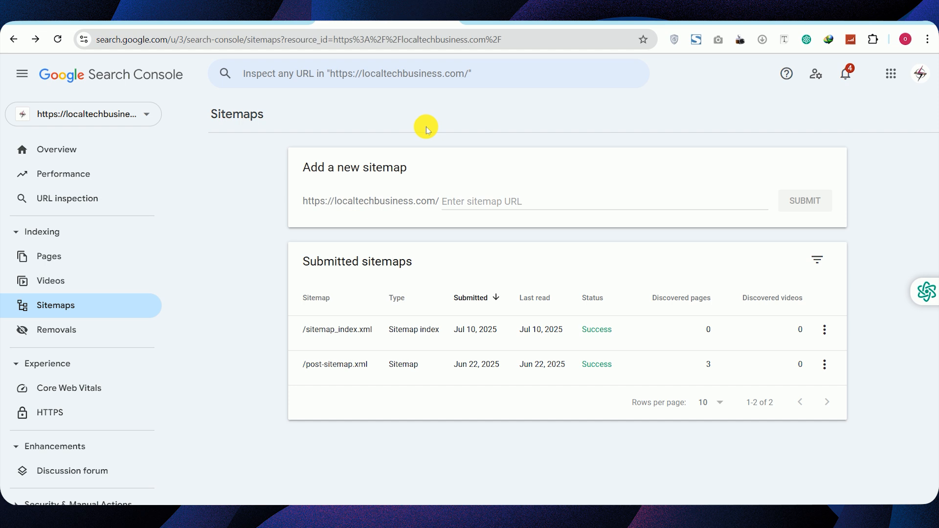
Return to WordPress and open the post "Best Mobile Games of 2025 You Should Need to Play" for editing.
{"action": "left_click", "coordinate": [240, 23]}
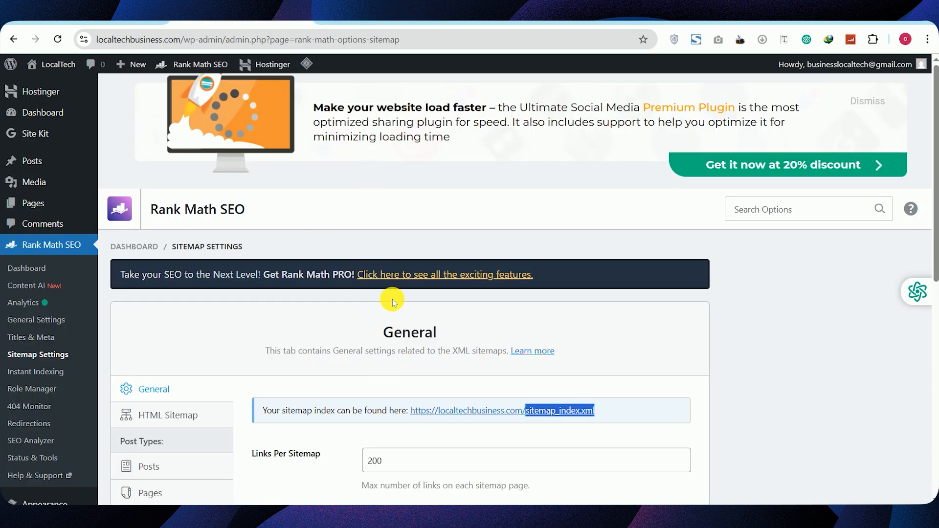
{"action": "left_click", "coordinate": [38, 162]}
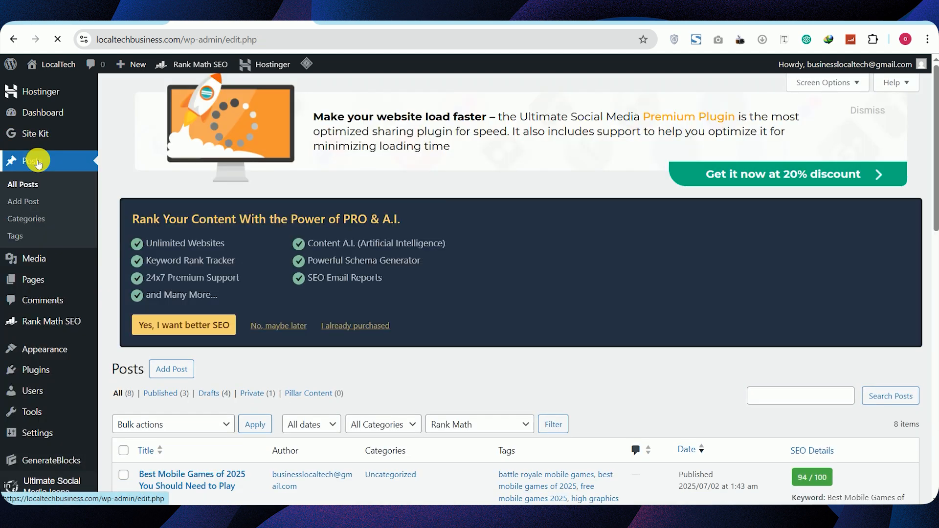
{"action": "left_click_drag", "start_coordinate": [936, 135], "coordinate": [936, 220]}
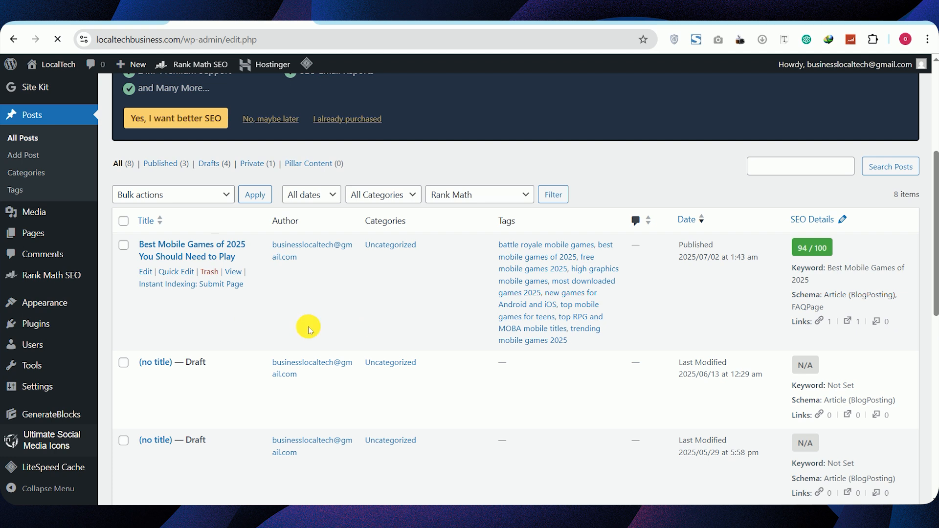
{"action": "left_click", "coordinate": [165, 249]}
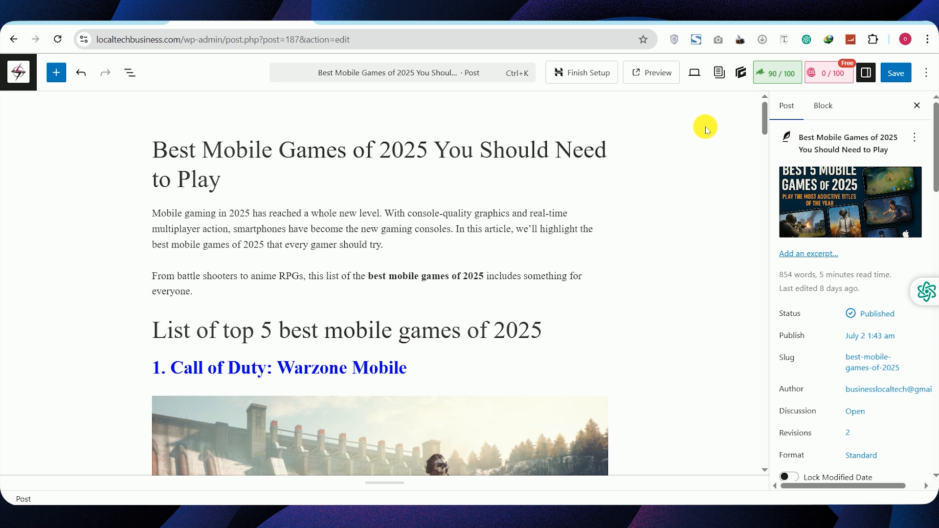
Preview the post on the live site and copy its full page URL.
{"action": "left_click", "coordinate": [649, 78]}
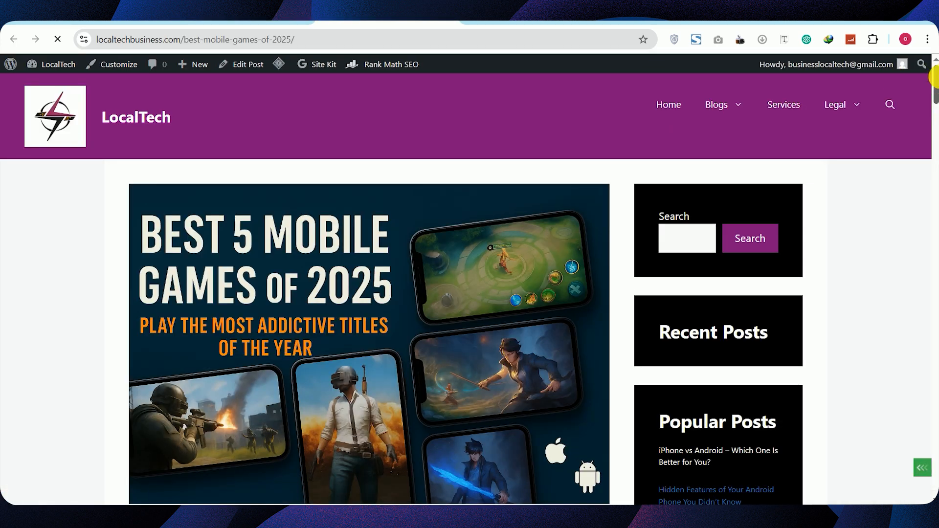
{"action": "mouse_move", "coordinate": [936, 77]}
{"action": "left_mouse_down"}
{"action": "mouse_move", "coordinate": [936, 213]}
{"action": "mouse_move", "coordinate": [936, 68]}
{"action": "left_mouse_up"}
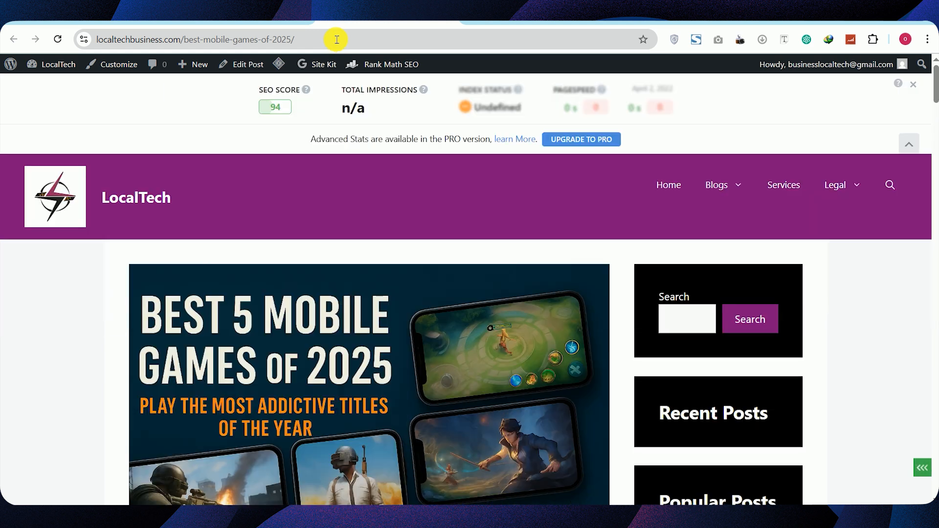
{"action": "left_click", "coordinate": [337, 41]}
{"action": "key", "text": "ctrl+c"}
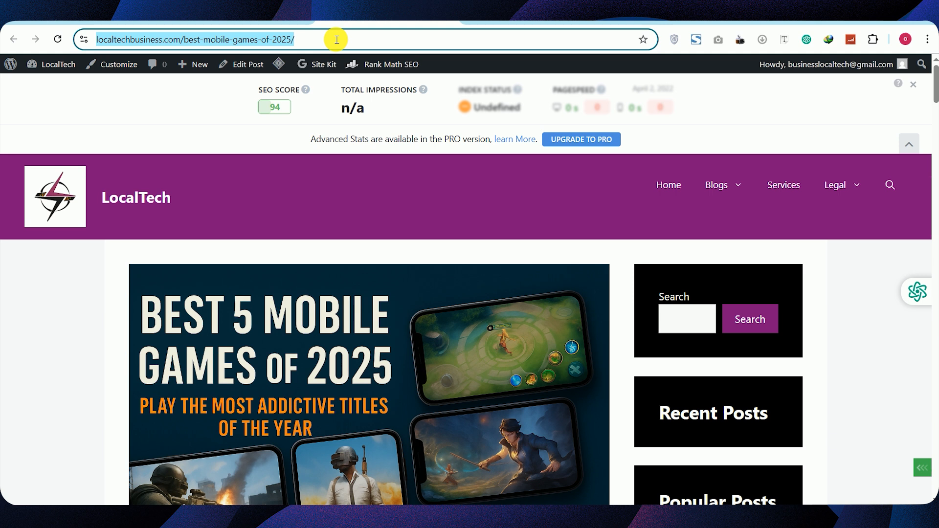
{"action": "left_click", "coordinate": [470, 27]}
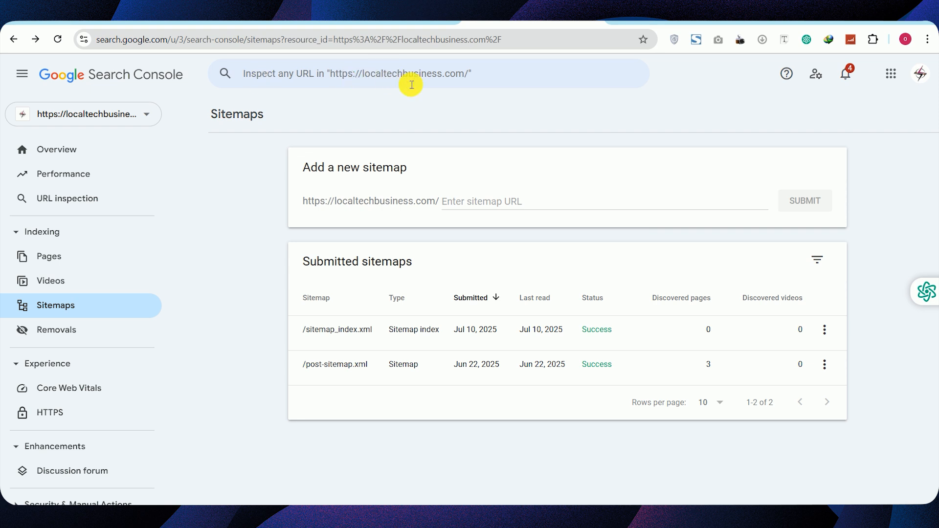
{"action": "left_click", "coordinate": [433, 75]}
{"action": "key", "text": "ctrl+v"}
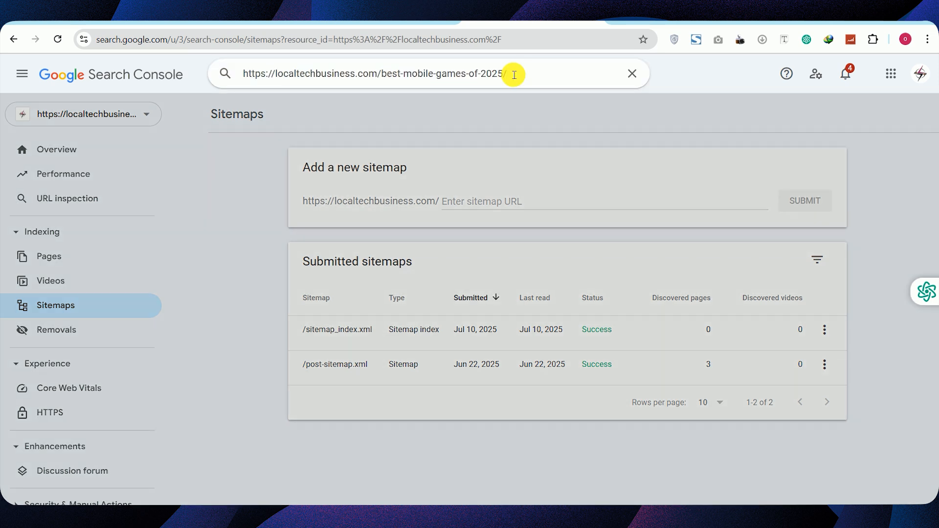
{"action": "key", "text": "Return"}
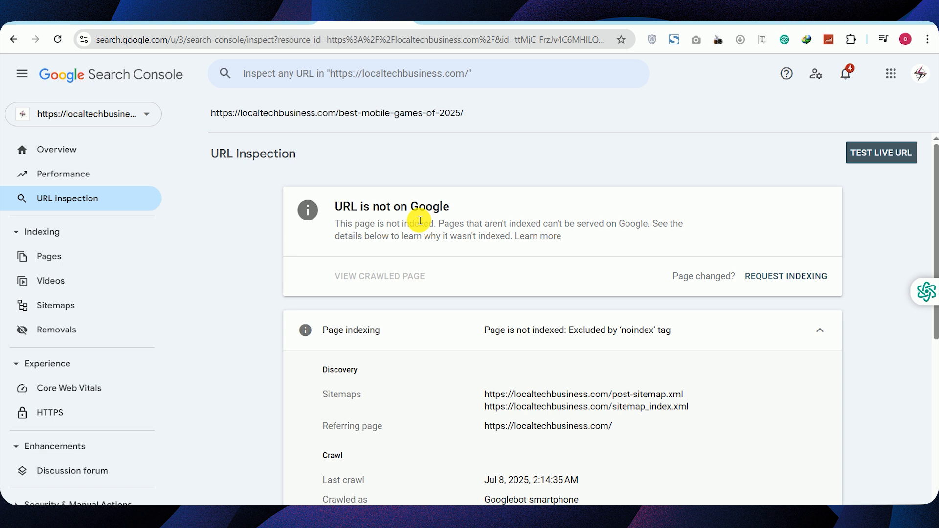
Run a live test of the inspected URL and examine its page availability and whether indexing is allowed.
{"action": "left_click", "coordinate": [884, 154]}
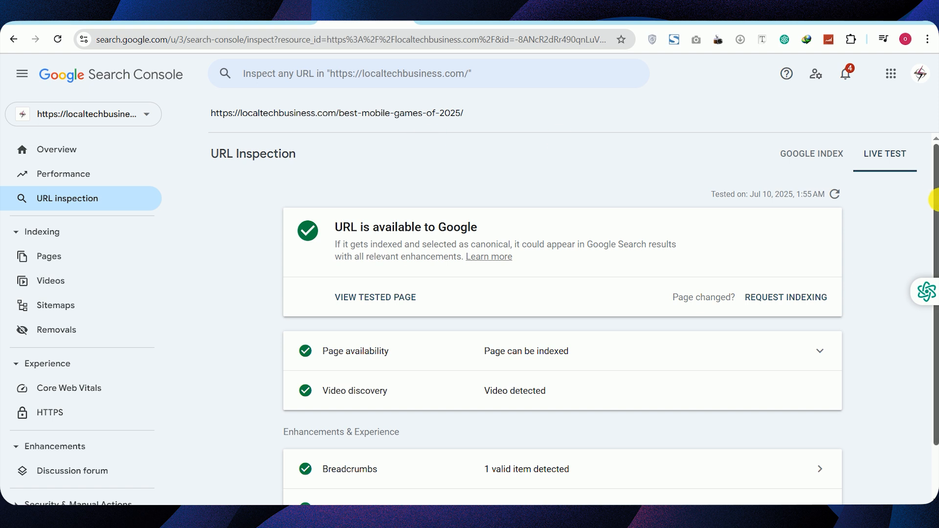
{"action": "scroll", "coordinate": [934, 288], "scroll_direction": "down", "scroll_amount": 2}
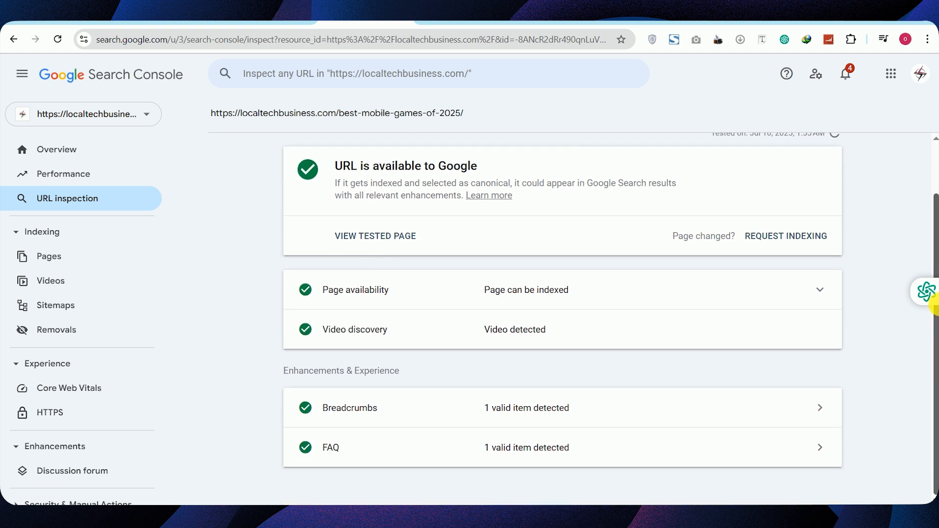
{"action": "scroll", "coordinate": [935, 230], "scroll_direction": "up", "scroll_amount": 1}
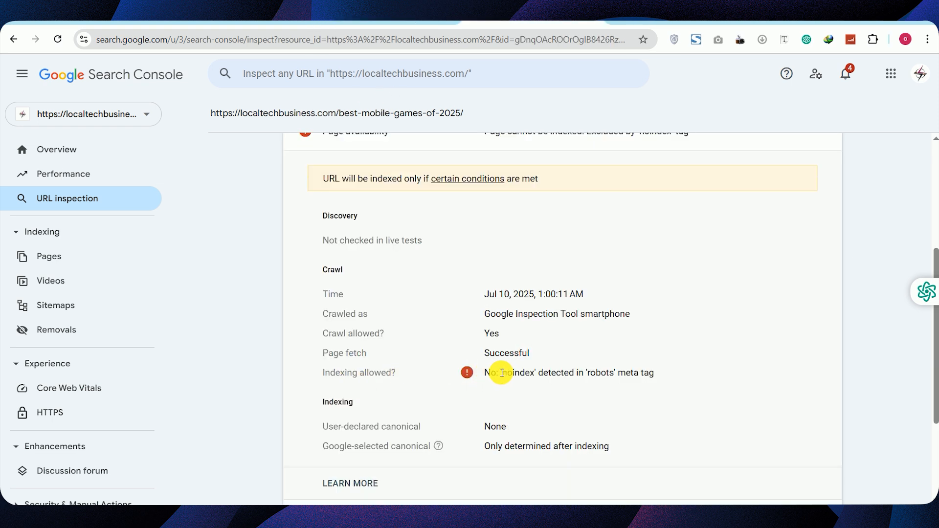
{"action": "left_click_drag", "start_coordinate": [501, 372], "coordinate": [723, 377]}
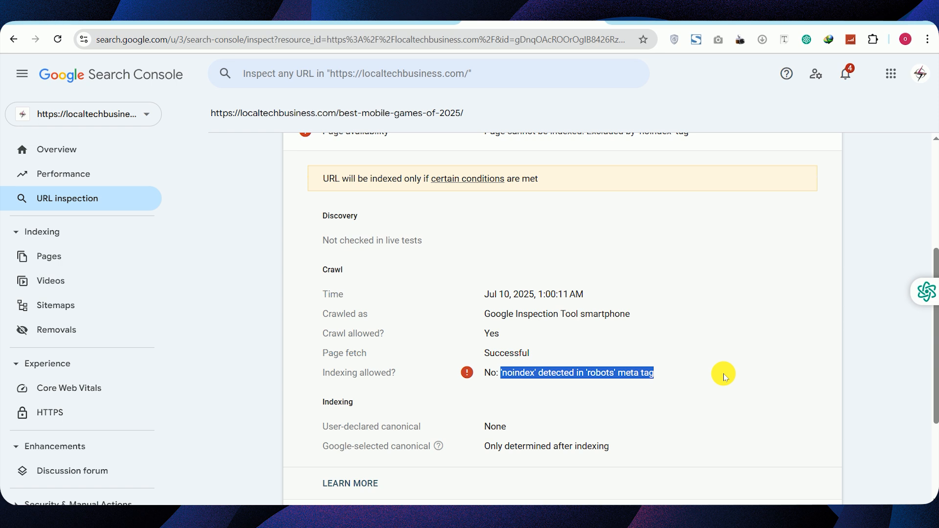
{"action": "mouse_move", "coordinate": [935, 303]}
{"action": "left_mouse_down"}
{"action": "mouse_move", "coordinate": [935, 198]}
{"action": "mouse_move", "coordinate": [938, 308]}
{"action": "left_mouse_up"}
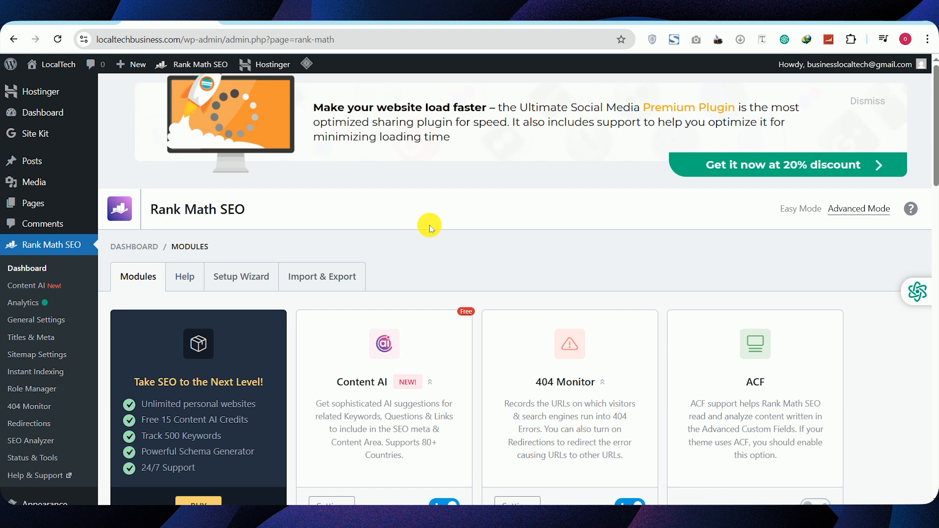
Check in the Rank Math modules list whether the Sitemap module is enabled.
{"action": "left_click_drag", "start_coordinate": [938, 124], "coordinate": [936, 300]}
{"action": "scroll", "coordinate": [935, 300], "scroll_direction": "down", "scroll_amount": 4}
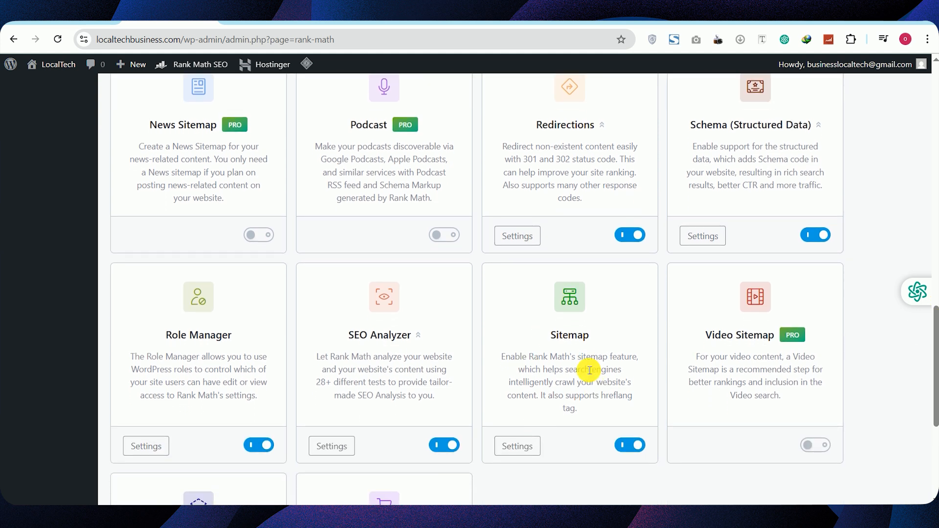
{"action": "left_click_drag", "start_coordinate": [936, 357], "coordinate": [936, 159]}
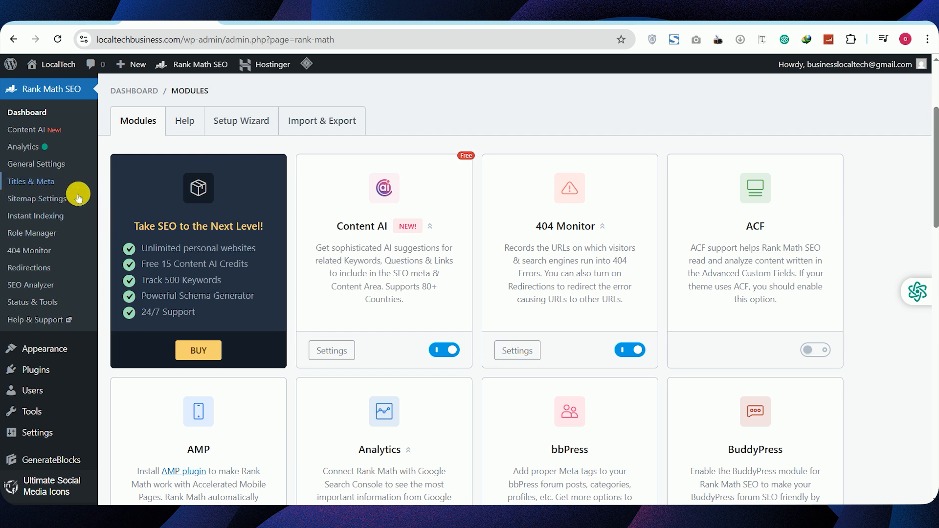
Open Rank Math's Titles & Meta settings and check the Index and No Index options of the global Robots Meta.
{"action": "left_click", "coordinate": [33, 183]}
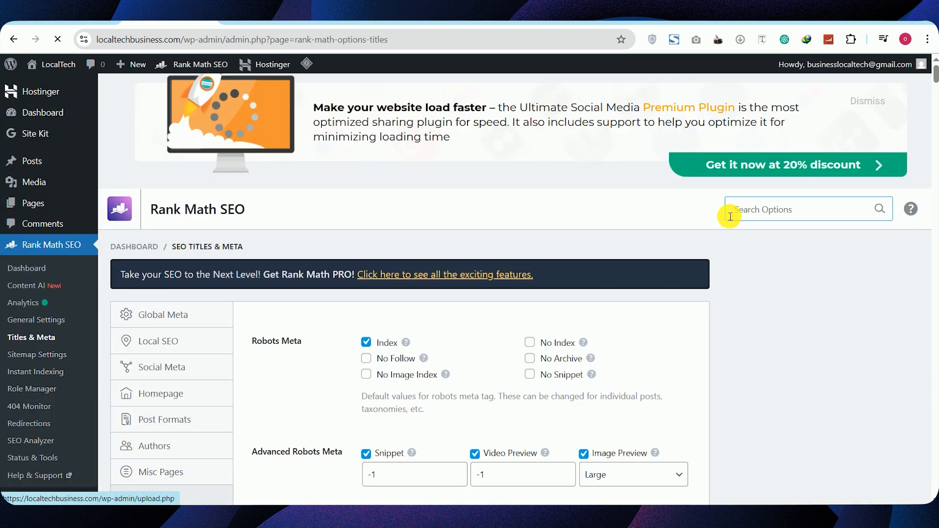
{"action": "left_click_drag", "start_coordinate": [936, 125], "coordinate": [936, 158]}
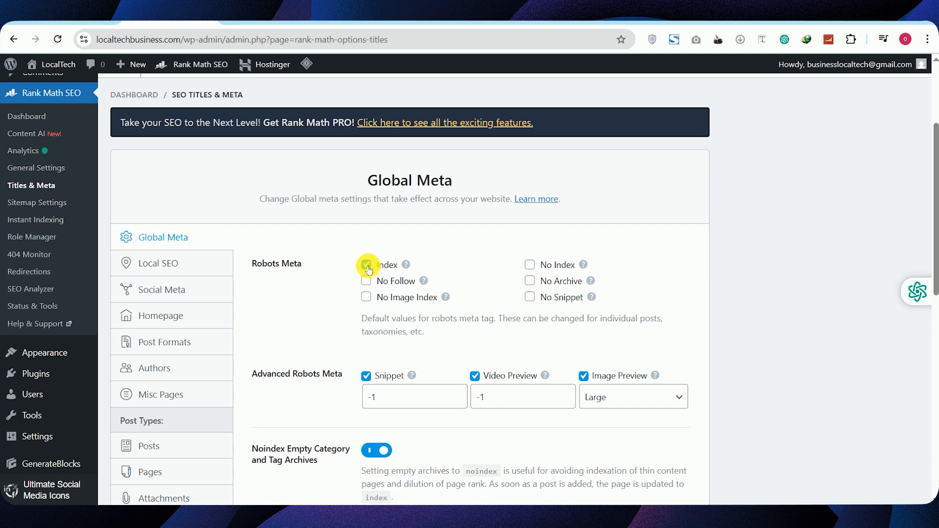
{"action": "scroll", "coordinate": [171, 215], "scroll_direction": "down", "scroll_amount": 2}
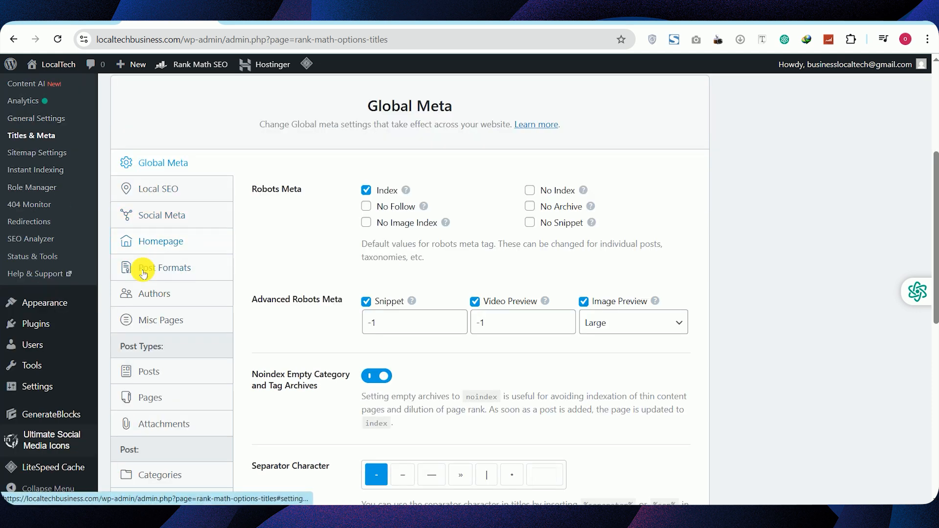
Check the Index and No Index options in the robots meta settings for Post Formats archives.
{"action": "left_click", "coordinate": [171, 272]}
{"action": "scroll", "coordinate": [934, 264], "scroll_direction": "down", "scroll_amount": 3}
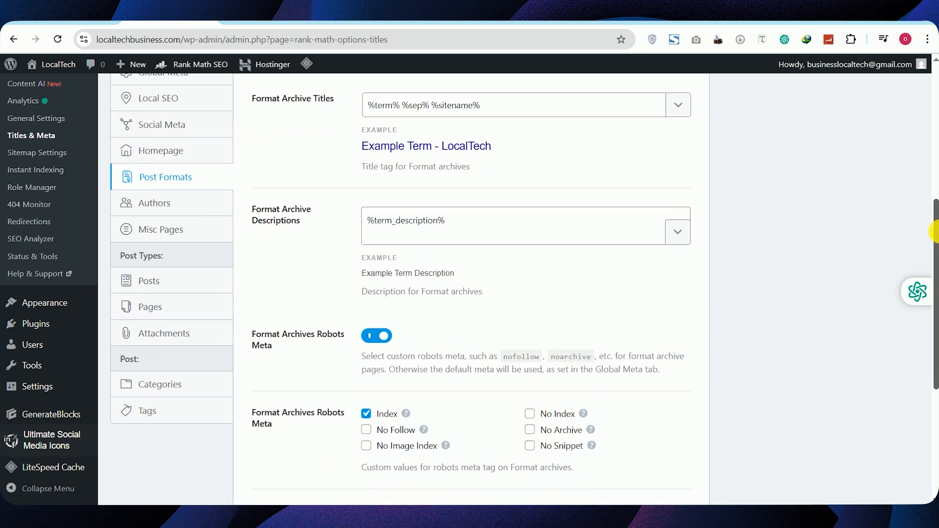
{"action": "scroll", "coordinate": [934, 264], "scroll_direction": "down", "scroll_amount": 2}
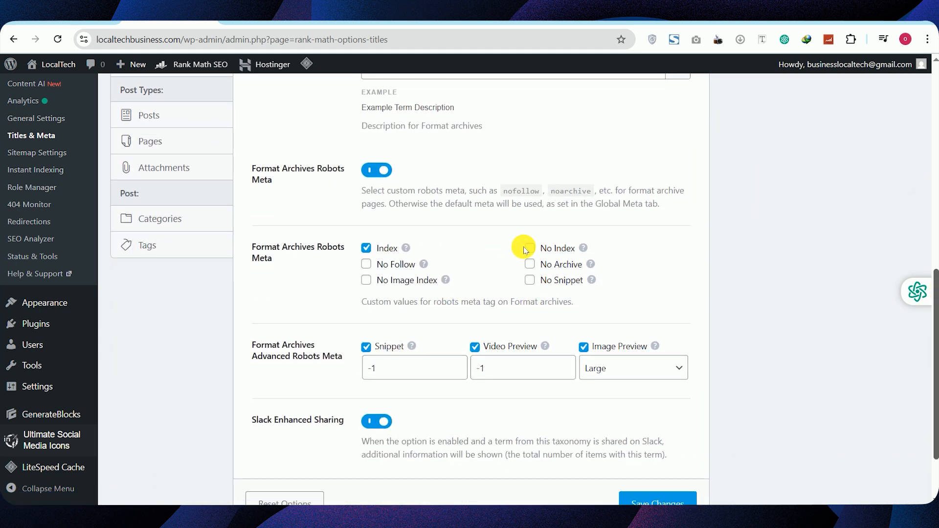
{"action": "scroll", "coordinate": [935, 274], "scroll_direction": "up", "scroll_amount": 3}
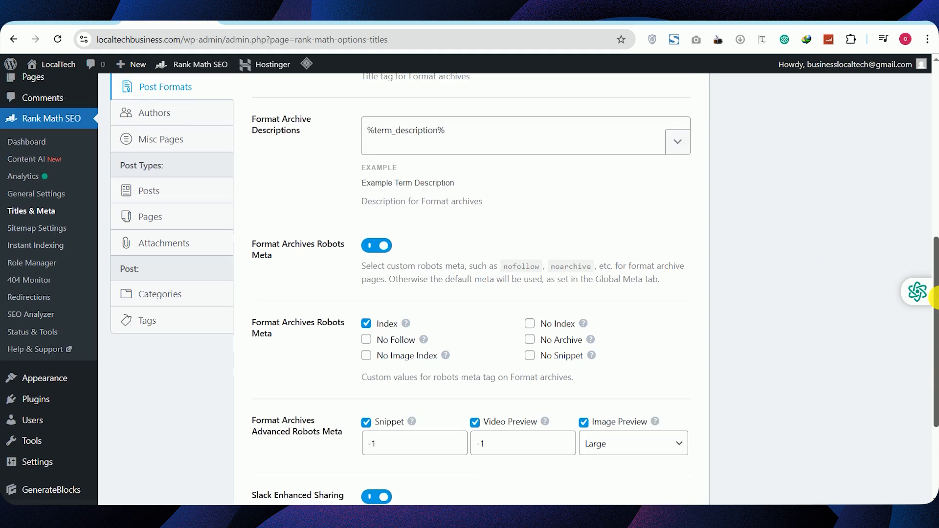
Check the Index and No Index options in the robots meta settings for Authors and for Posts.
{"action": "left_click", "coordinate": [163, 165]}
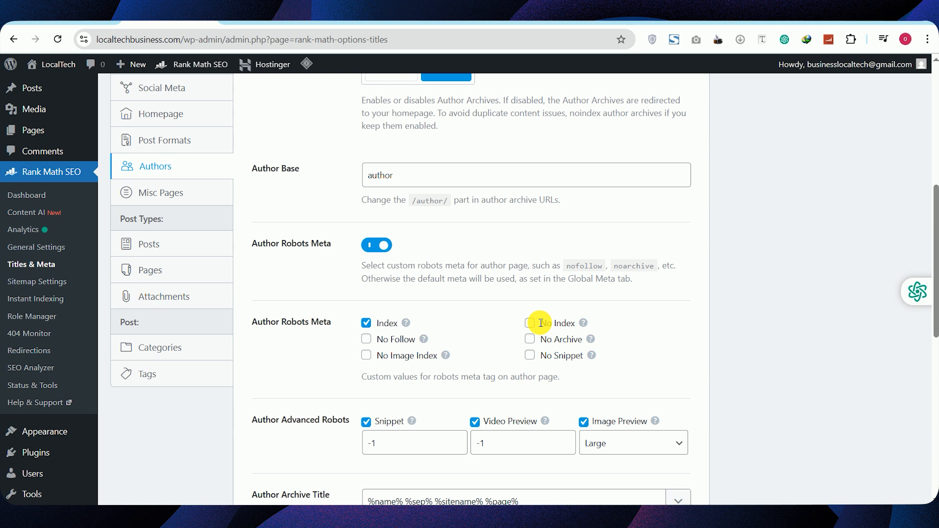
{"action": "scroll", "coordinate": [163, 270], "scroll_direction": "up", "scroll_amount": 1}
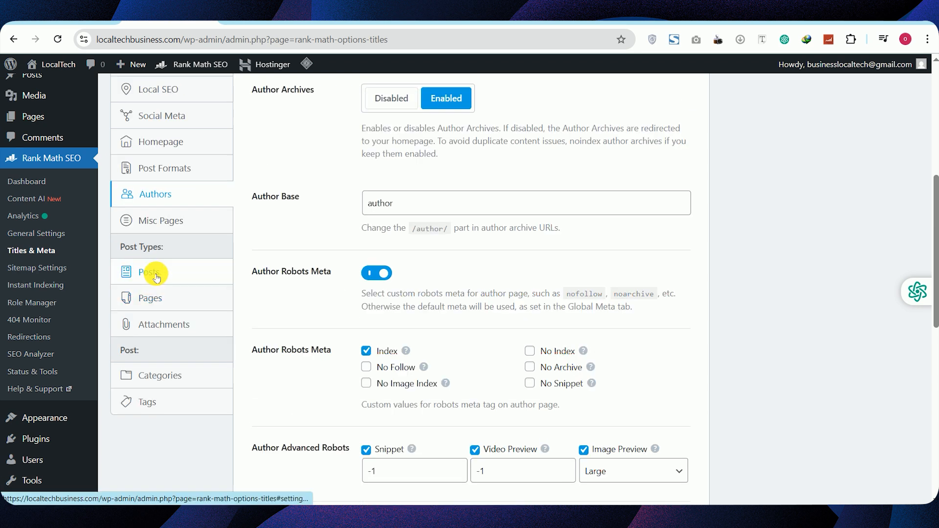
{"action": "left_click", "coordinate": [156, 277]}
{"action": "left_click_drag", "start_coordinate": [934, 174], "coordinate": [934, 331]}
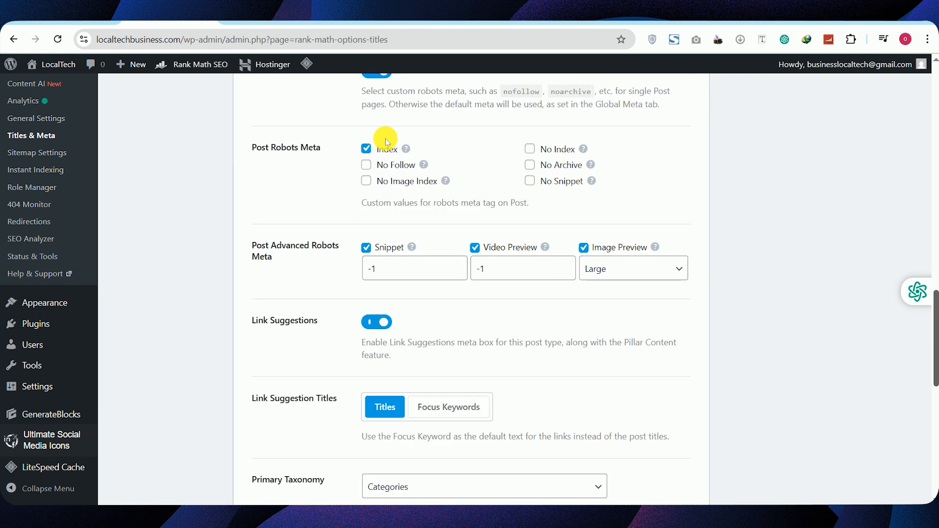
Check the Index and No Index options in the robots meta settings for Pages.
{"action": "left_click_drag", "start_coordinate": [934, 318], "coordinate": [935, 353]}
{"action": "left_click", "coordinate": [190, 232]}
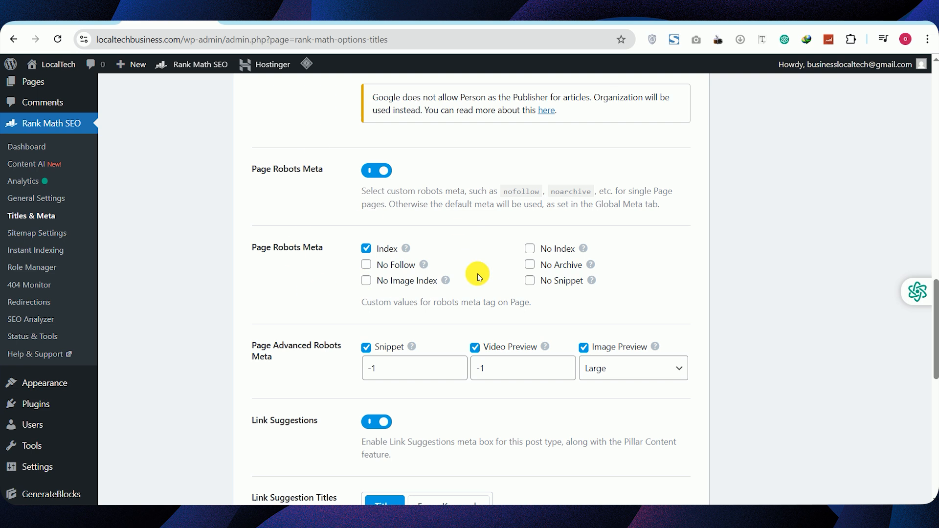
{"action": "mouse_move", "coordinate": [935, 316]}
{"action": "left_mouse_down"}
{"action": "mouse_move", "coordinate": [934, 146]}
{"action": "mouse_move", "coordinate": [935, 297]}
{"action": "left_mouse_up"}
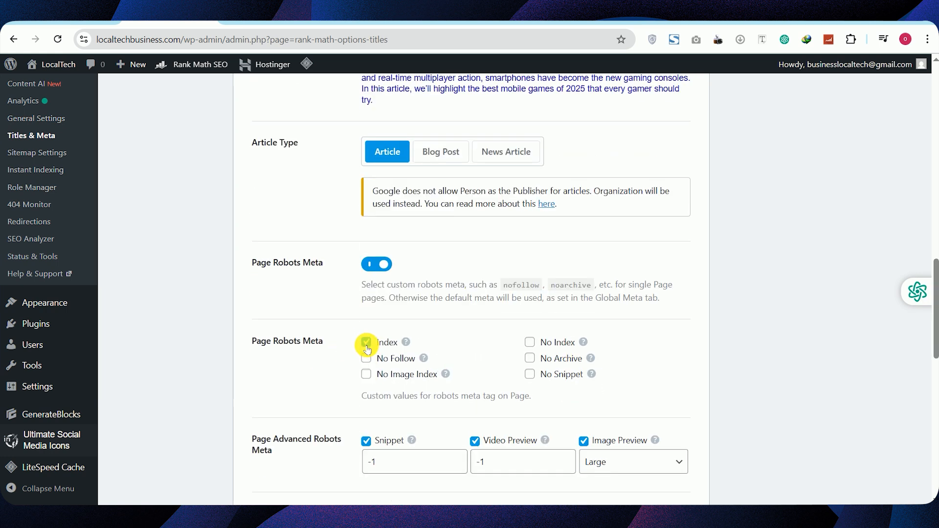
{"action": "scroll", "coordinate": [367, 348], "scroll_direction": "down", "scroll_amount": 1}
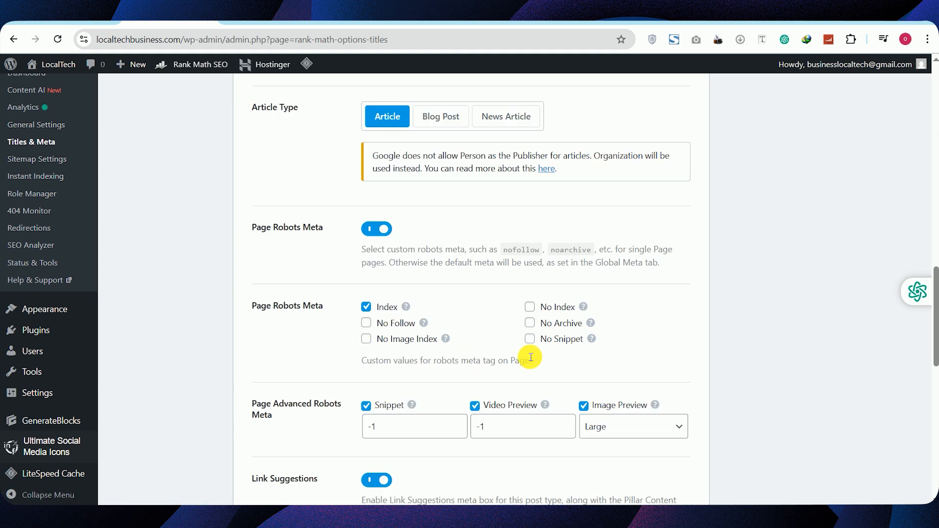
Check in WordPress's Reading settings whether search engines are discouraged from indexing the site.
{"action": "mouse_move", "coordinate": [79, 398]}
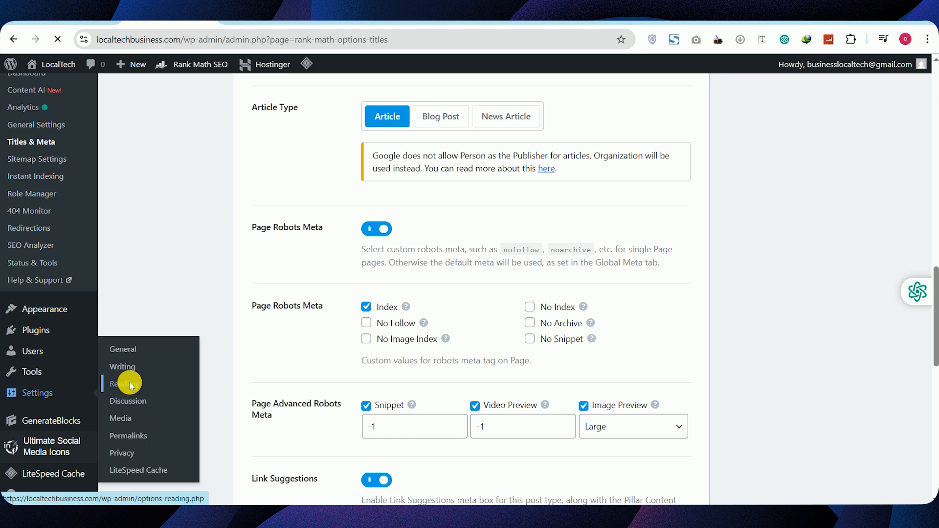
{"action": "left_click", "coordinate": [131, 386]}
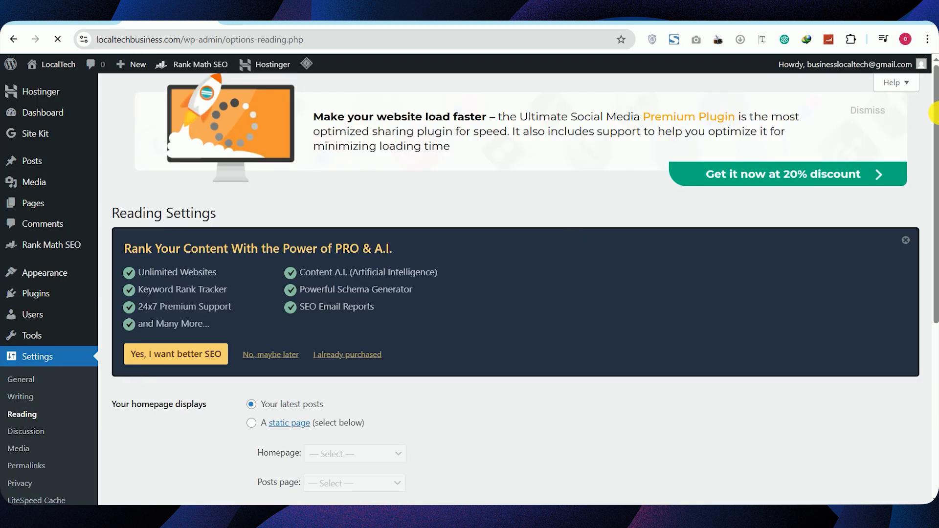
{"action": "left_click_drag", "start_coordinate": [934, 112], "coordinate": [935, 300]}
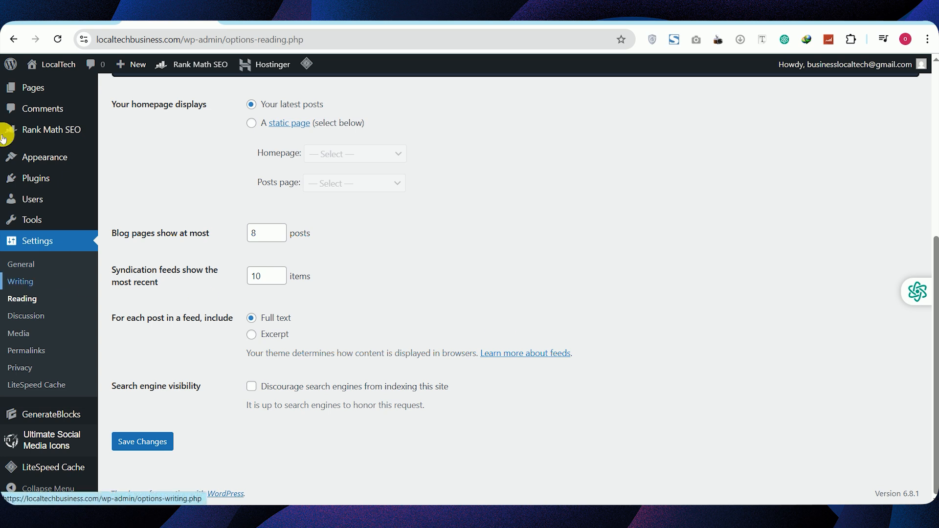
Reopen Rank Math's Titles & Meta settings and review the robots meta options for Post Formats archives.
{"action": "left_click", "coordinate": [53, 131]}
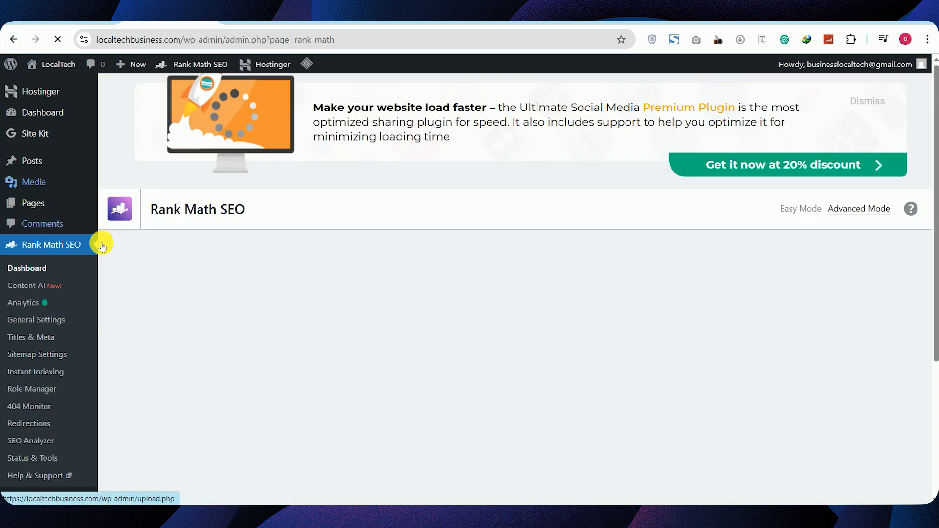
{"action": "left_click", "coordinate": [30, 337]}
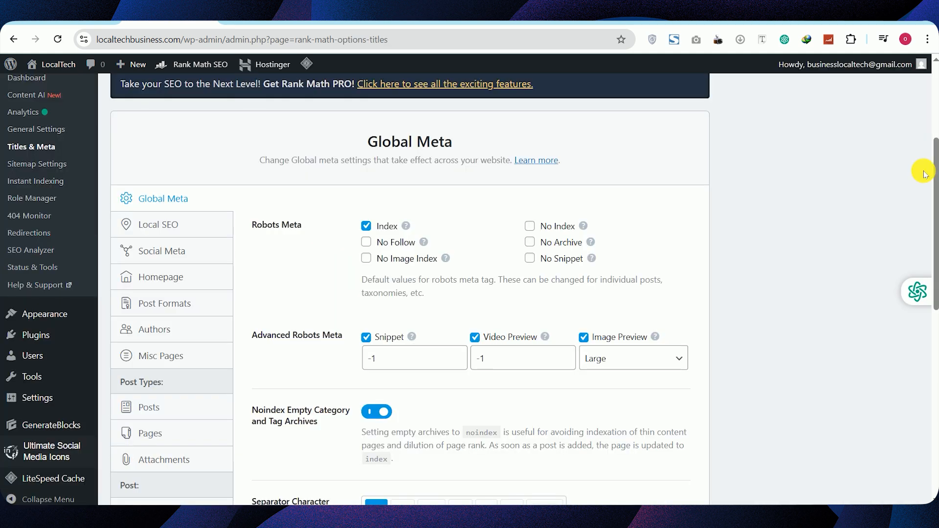
{"action": "left_click", "coordinate": [178, 304]}
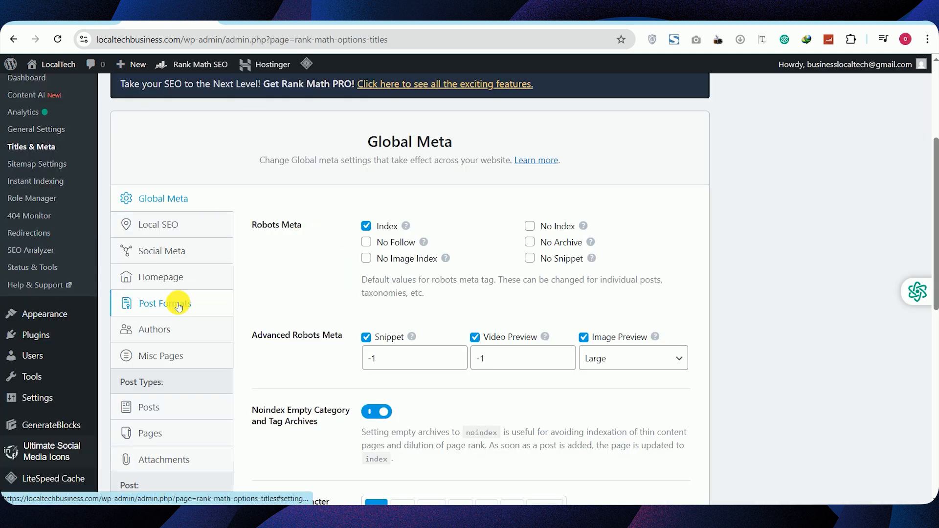
{"action": "left_click_drag", "start_coordinate": [934, 191], "coordinate": [935, 327]}
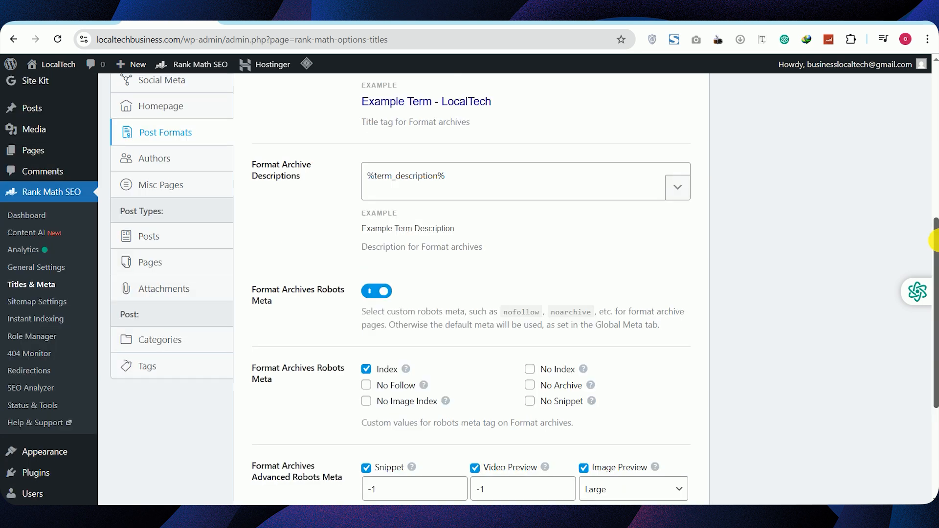
{"action": "left_click_drag", "start_coordinate": [937, 241], "coordinate": [936, 268]}
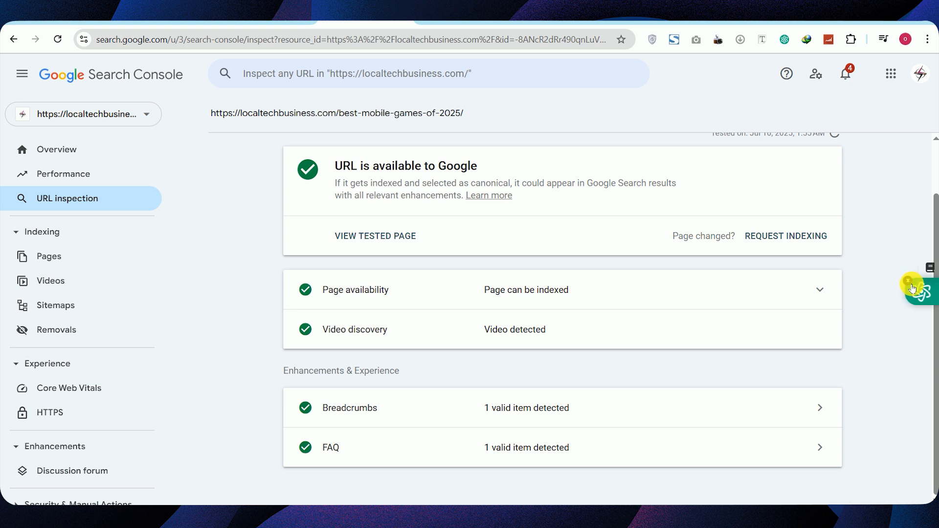
In Google Search Console, request indexing of the best-mobile-games-of-2025 post and dismiss the confirmation.
{"action": "left_click", "coordinate": [778, 236]}
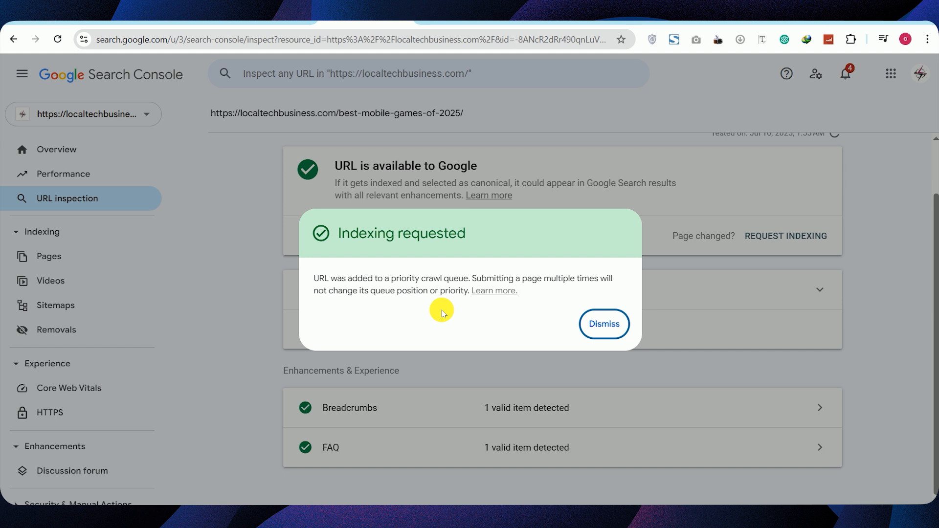
{"action": "left_click", "coordinate": [604, 324]}
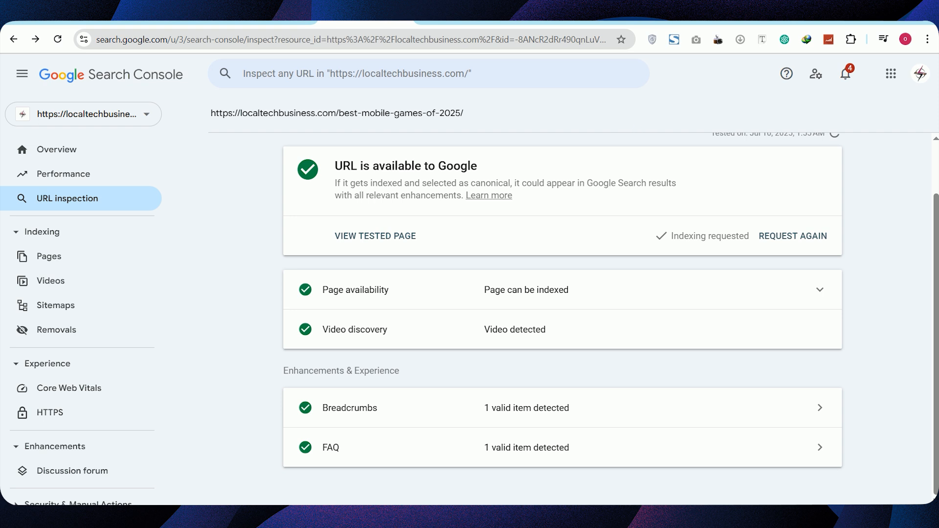
Back in the WordPress admin, search the plugin directory for updraftplus, then install and activate UpdraftPlus: WP Backup & Migration Plugin.
{"action": "left_click", "coordinate": [169, 22]}
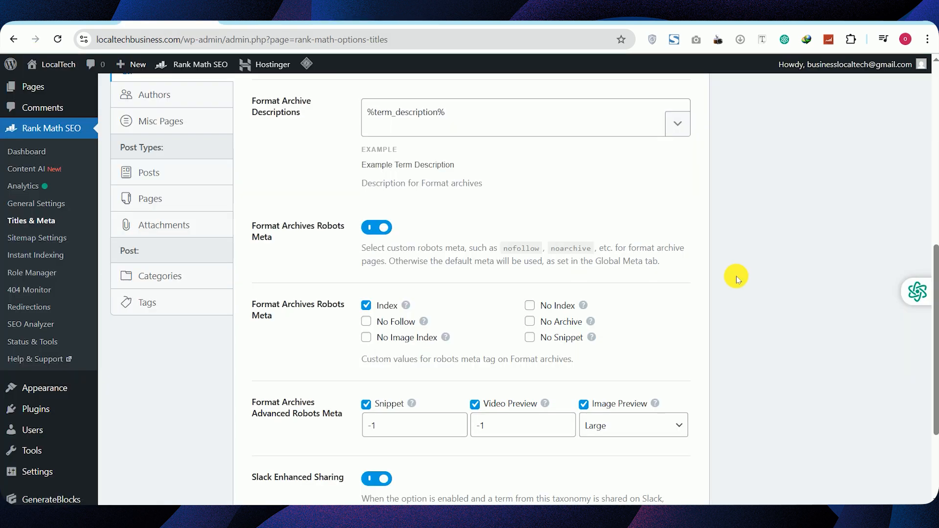
{"action": "left_click", "coordinate": [40, 415]}
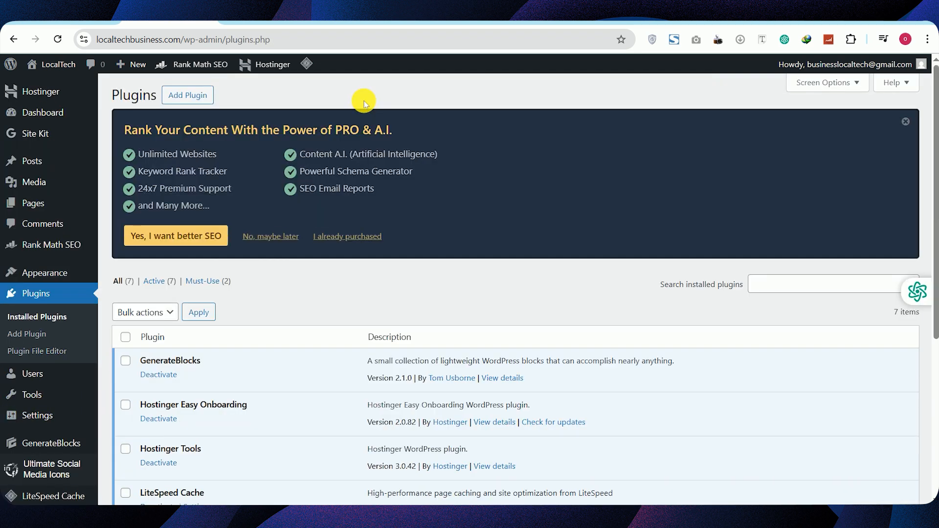
{"action": "left_click", "coordinate": [193, 95]}
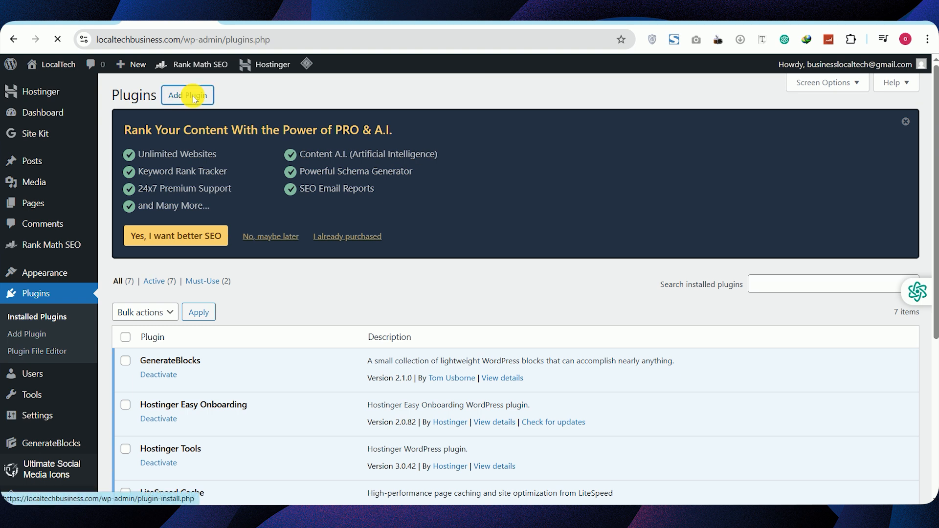
{"action": "left_click", "coordinate": [771, 309]}
{"action": "type", "text": "updra"}
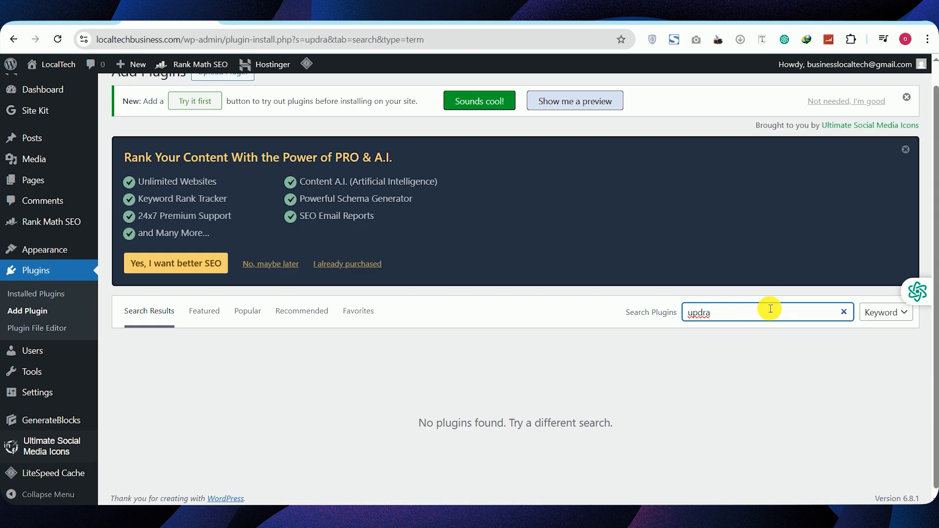
{"action": "type", "text": "ftplus"}
{"action": "scroll", "coordinate": [283, 167], "scroll_direction": "down", "scroll_amount": 4}
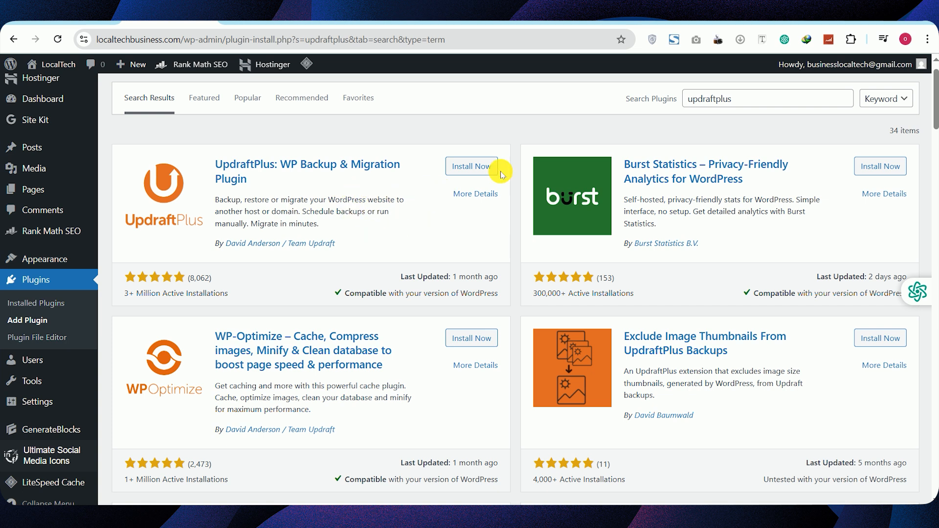
{"action": "left_click", "coordinate": [476, 169]}
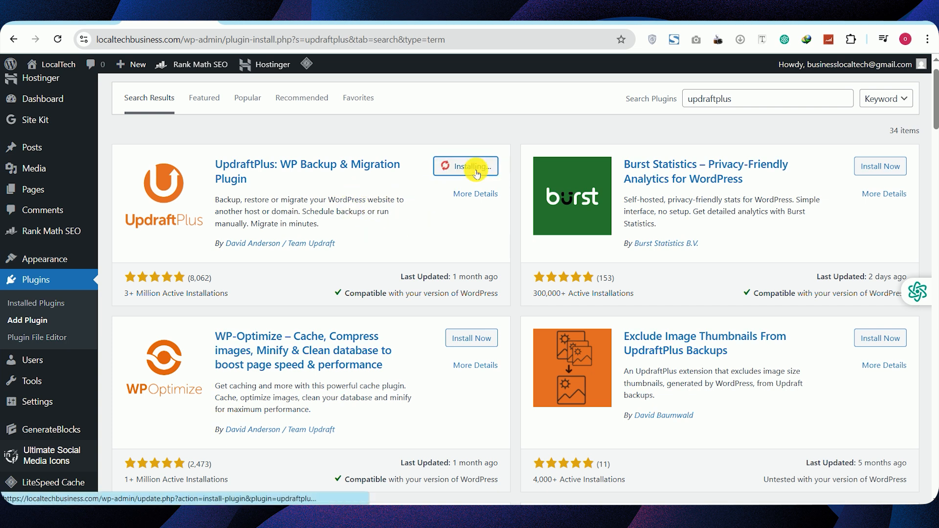
{"action": "left_click", "coordinate": [480, 169]}
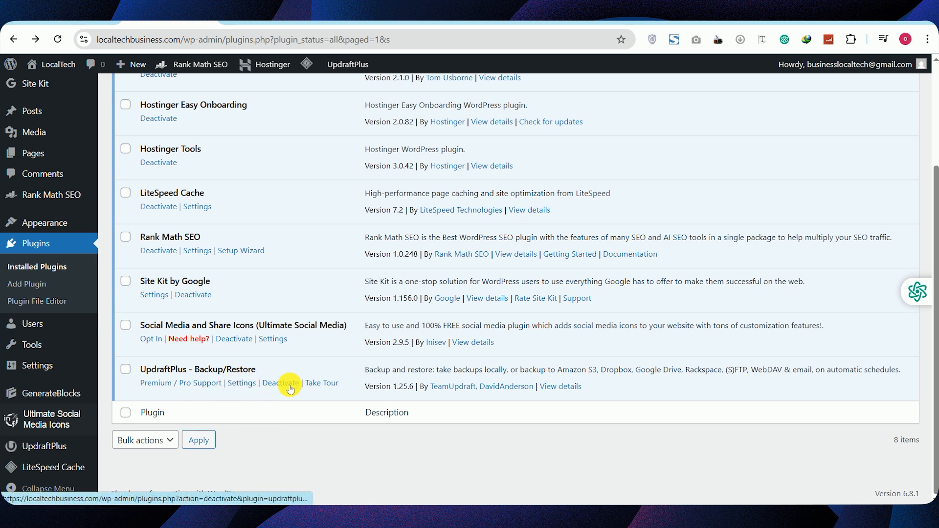
Open UpdraftPlus's settings and examine the schedule options for files and database backups.
{"action": "left_click", "coordinate": [242, 385]}
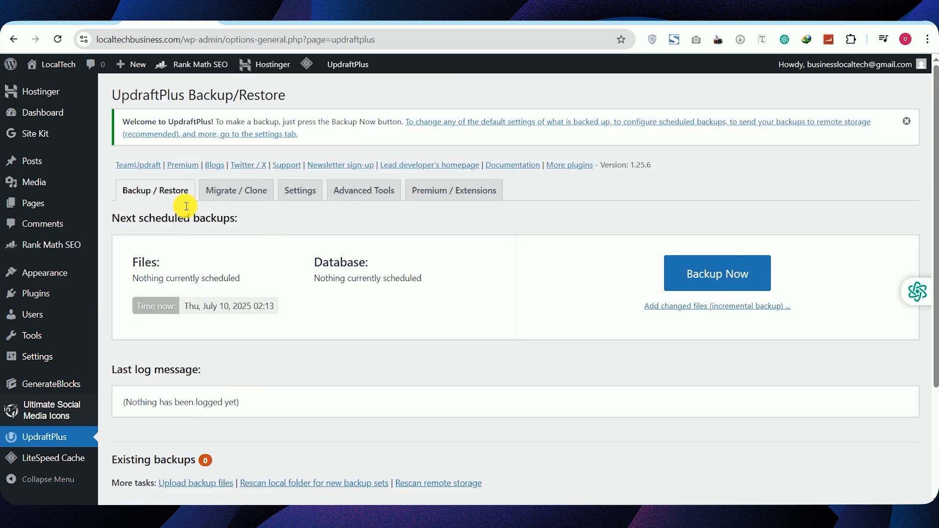
{"action": "left_click", "coordinate": [298, 195]}
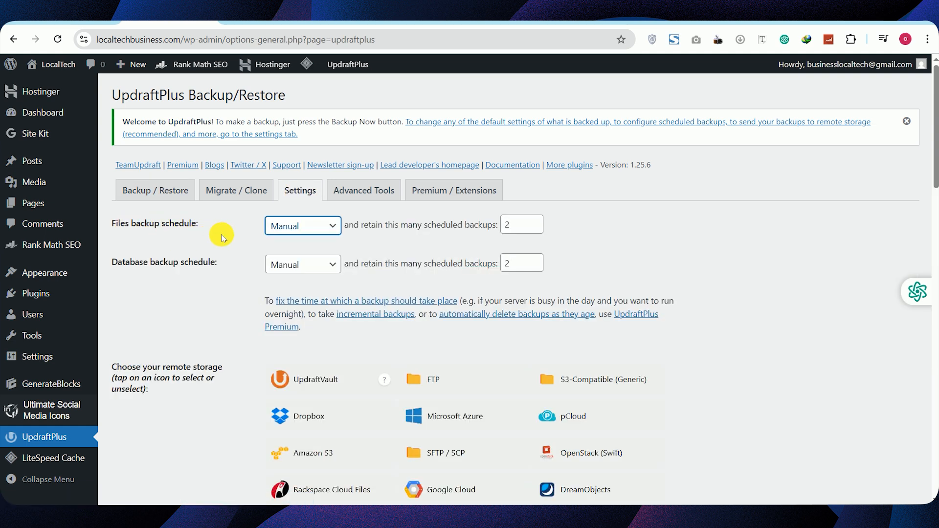
{"action": "left_click", "coordinate": [332, 226]}
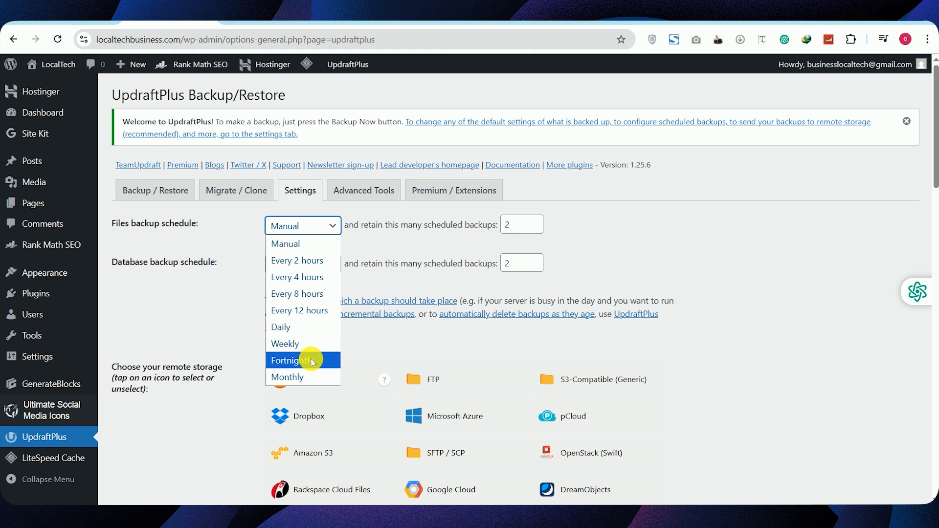
{"action": "left_click", "coordinate": [724, 223]}
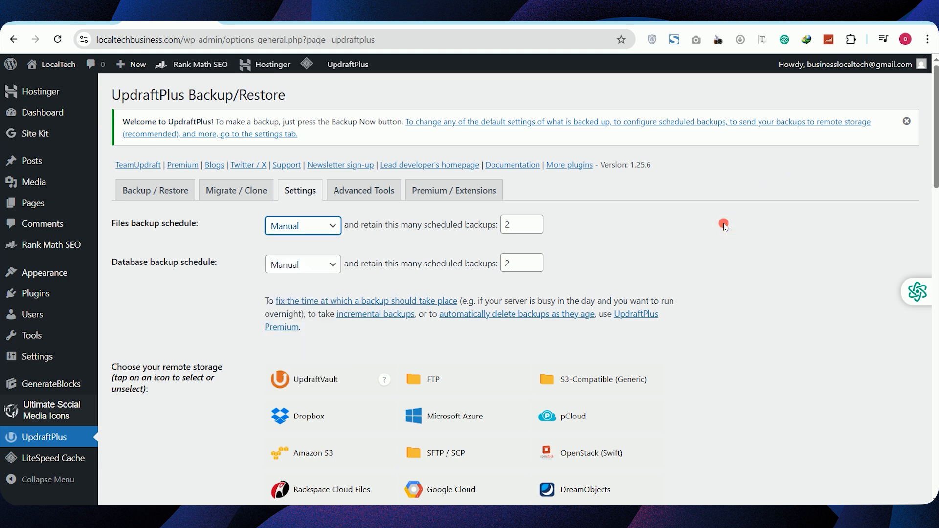
{"action": "mouse_move", "coordinate": [60, 309]}
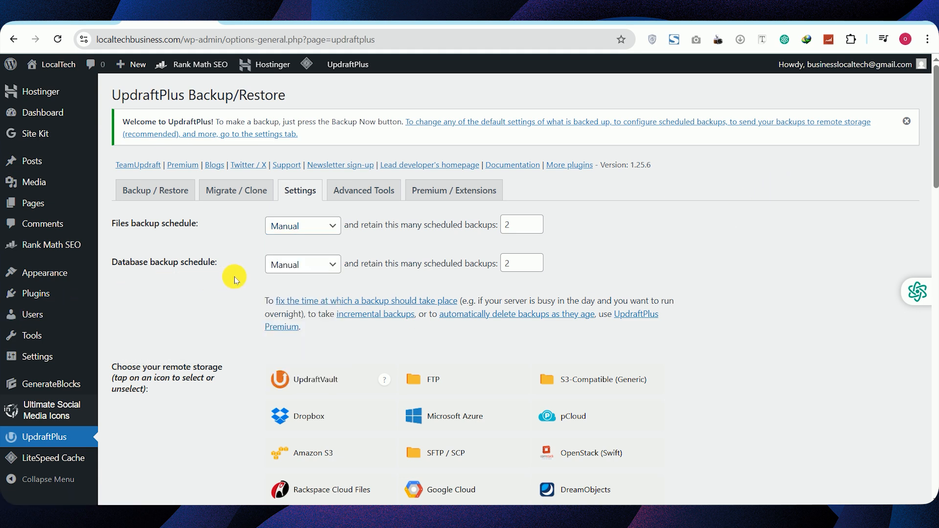
{"action": "left_click", "coordinate": [326, 265]}
{"action": "left_click", "coordinate": [333, 267]}
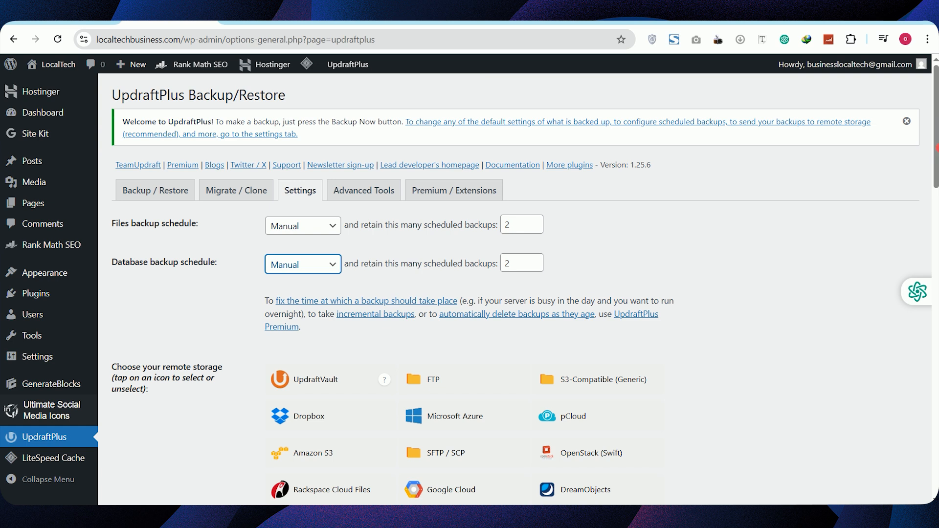
Review UpdraftPlus's remote storage choices and the items included in and excluded from the files backup.
{"action": "left_click_drag", "start_coordinate": [934, 146], "coordinate": [935, 189]}
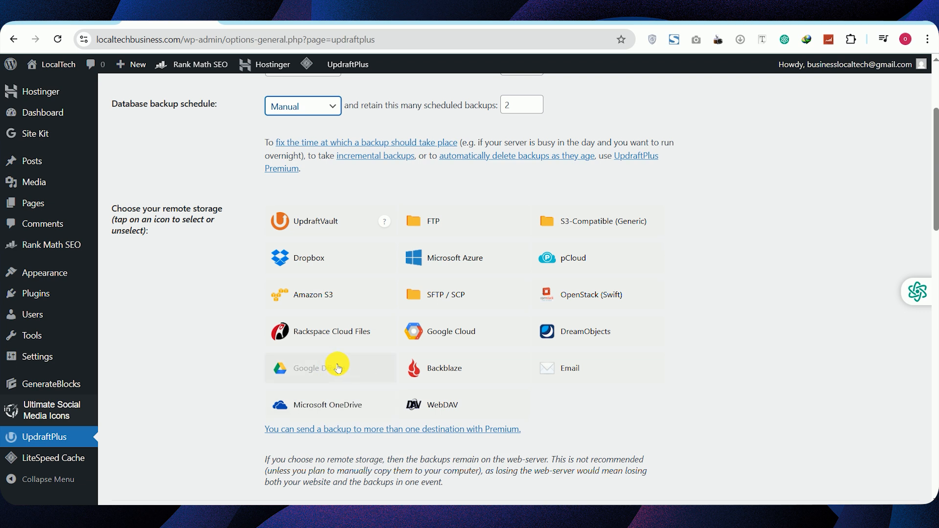
{"action": "scroll", "coordinate": [338, 368], "scroll_direction": "down", "scroll_amount": 7}
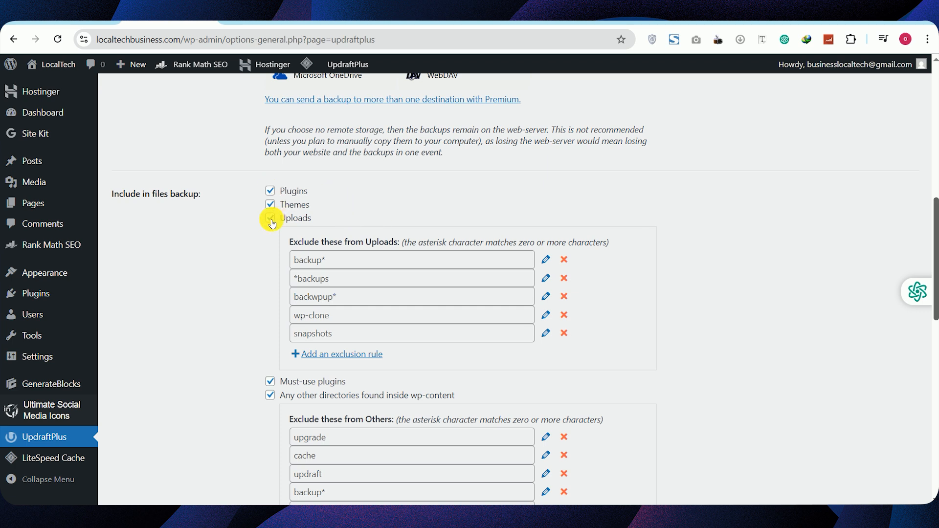
{"action": "left_click_drag", "start_coordinate": [935, 217], "coordinate": [935, 270]}
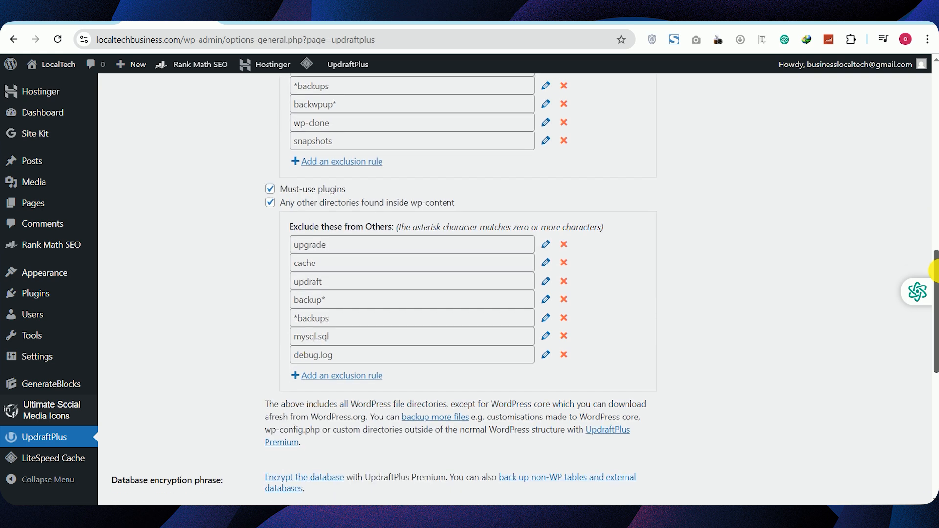
{"action": "left_click_drag", "start_coordinate": [935, 333], "coordinate": [934, 111]}
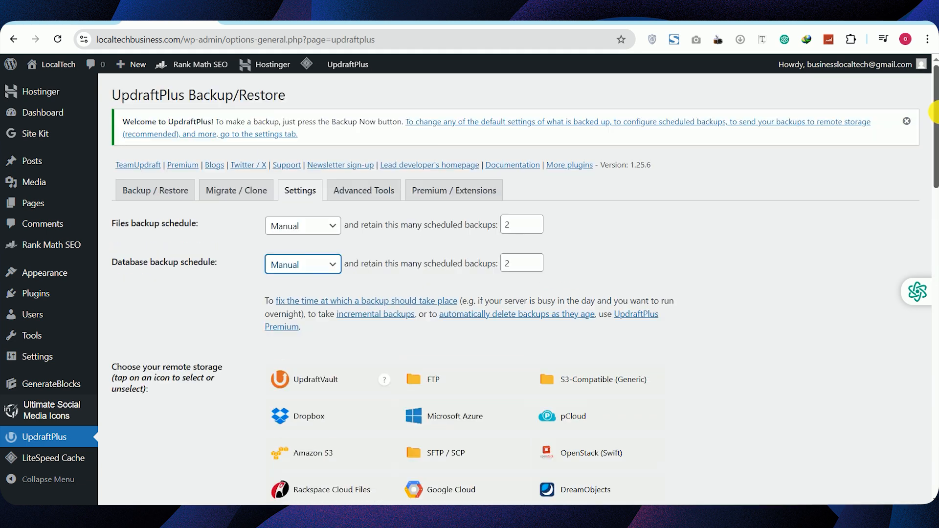
Run a new UpdraftPlus backup that includes both the database and the files, and close the completion message.
{"action": "left_click", "coordinate": [156, 196]}
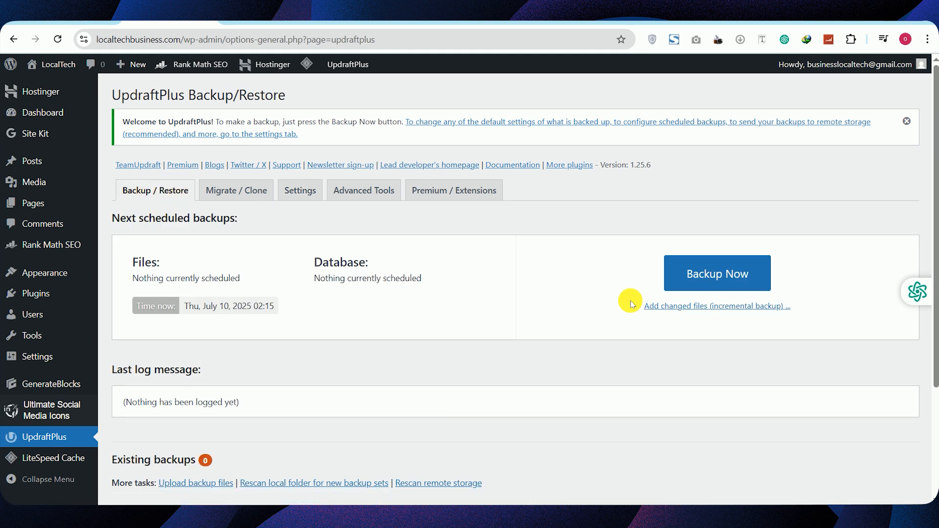
{"action": "left_click", "coordinate": [726, 276]}
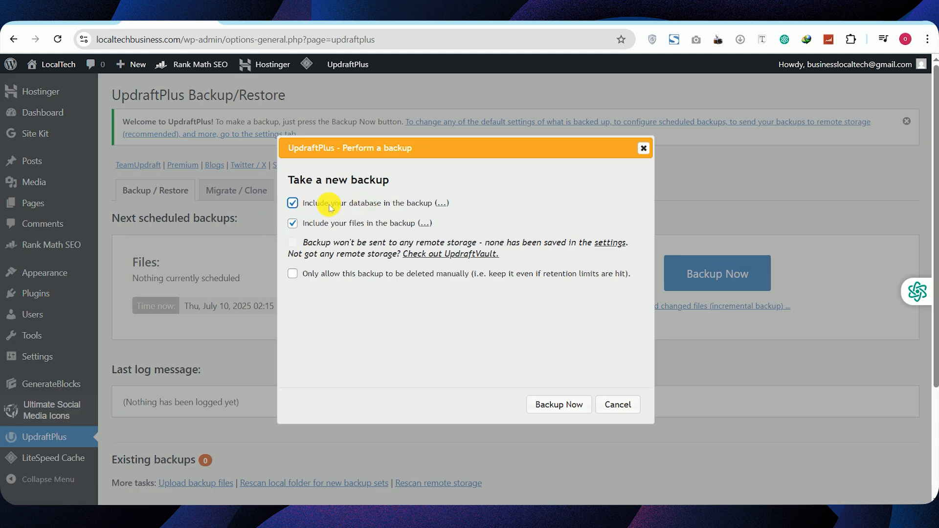
{"action": "left_click", "coordinate": [293, 223]}
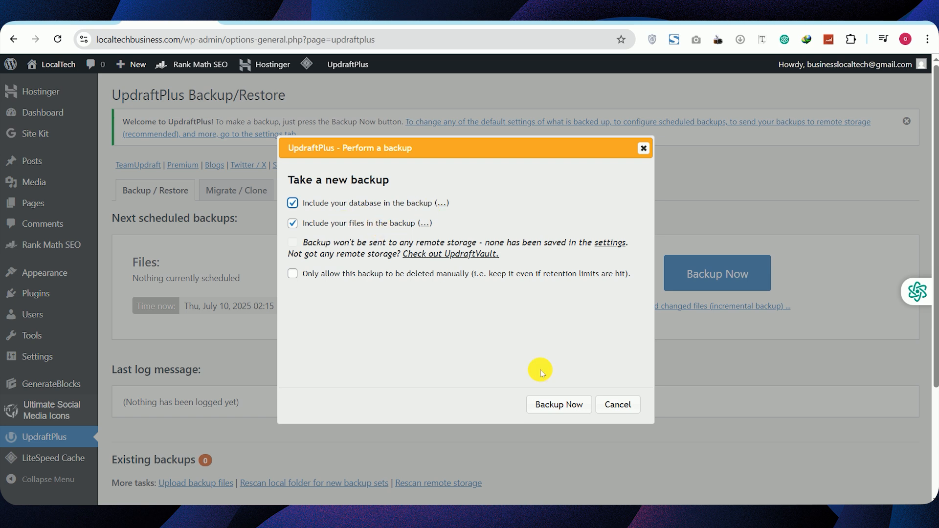
{"action": "left_click", "coordinate": [569, 406]}
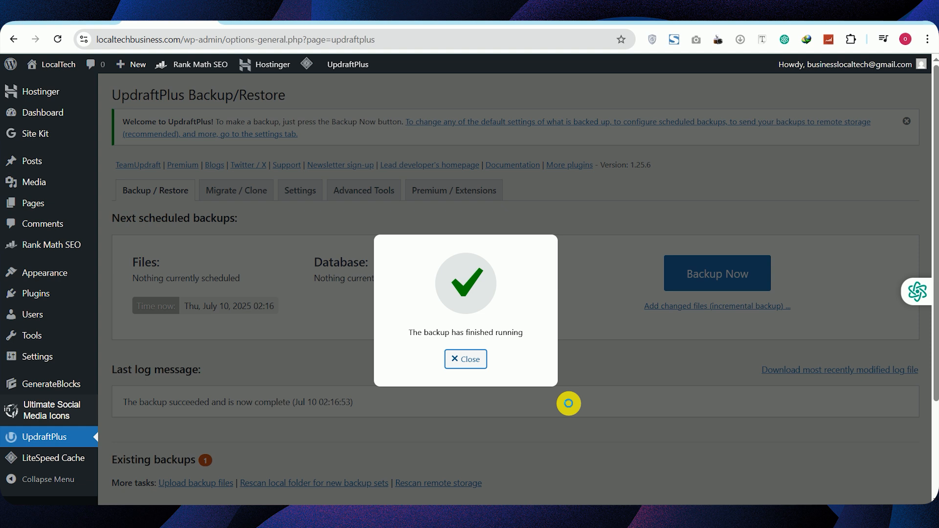
{"action": "left_click", "coordinate": [569, 403]}
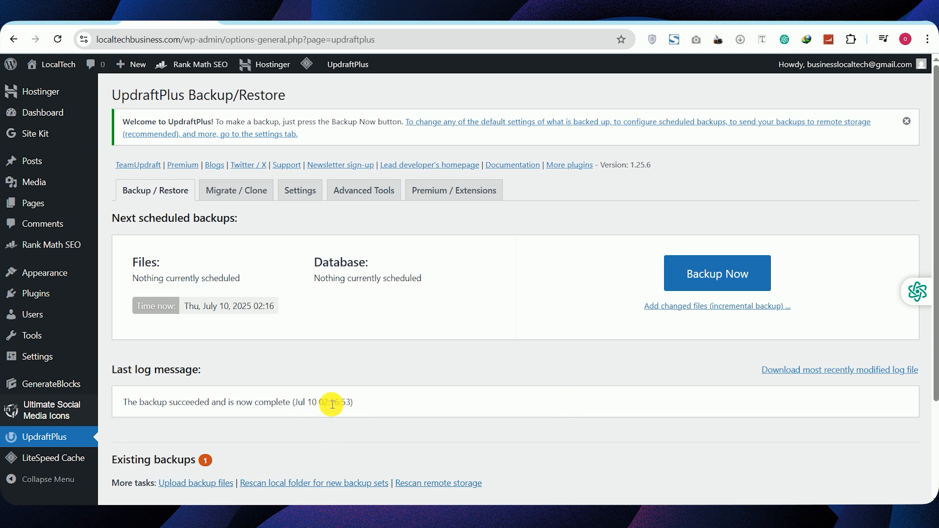
Download the Others archive of the Jul 10, 2025 2:16 backup to the computer.
{"action": "scroll", "coordinate": [934, 281], "scroll_direction": "down", "scroll_amount": 1}
{"action": "scroll", "coordinate": [934, 283], "scroll_direction": "down", "scroll_amount": 3}
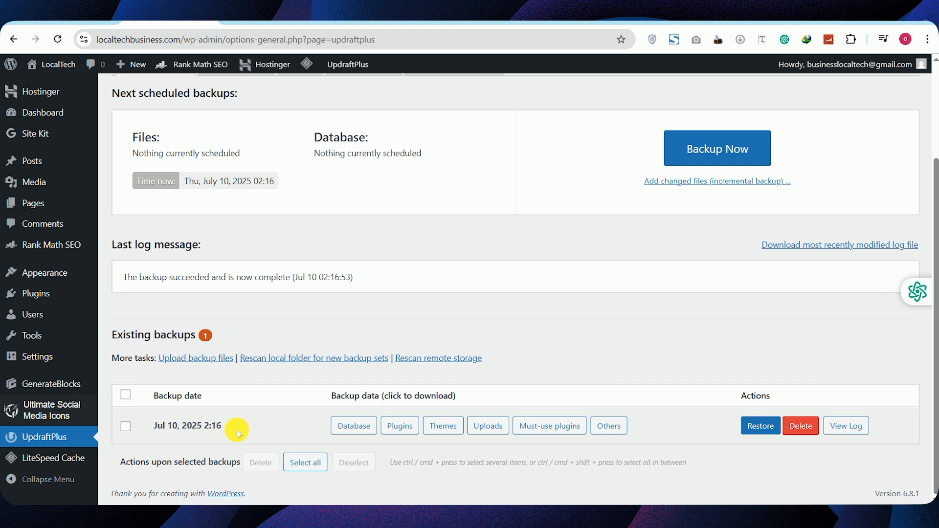
{"action": "left_click", "coordinate": [609, 425]}
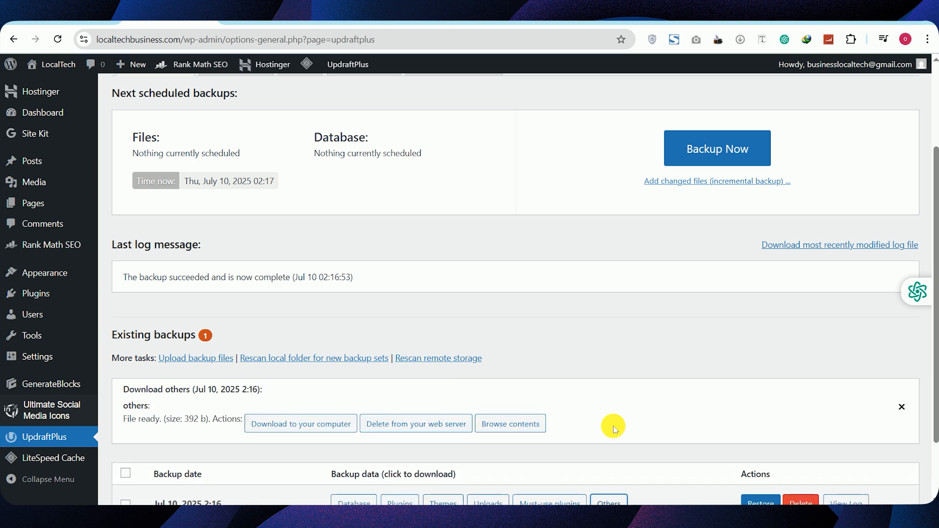
{"action": "scroll", "coordinate": [612, 431], "scroll_direction": "down", "scroll_amount": 2}
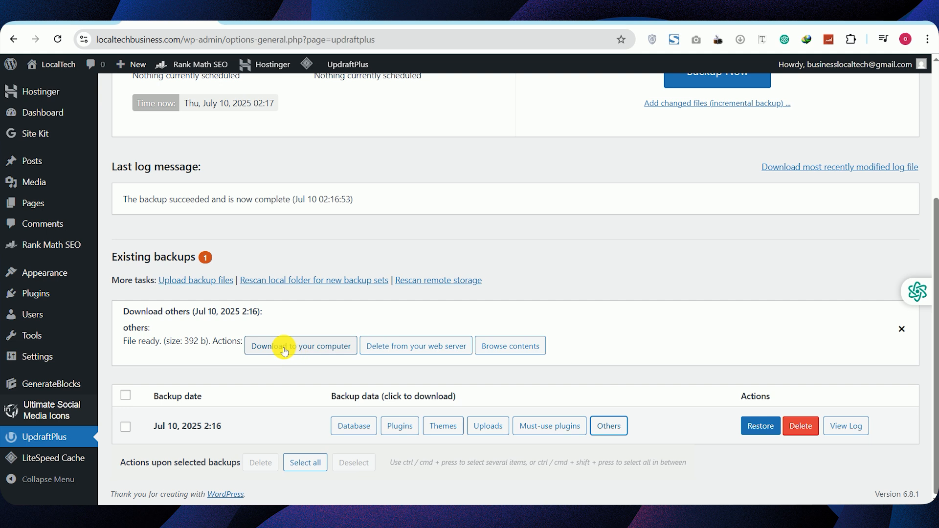
{"action": "left_click", "coordinate": [327, 347]}
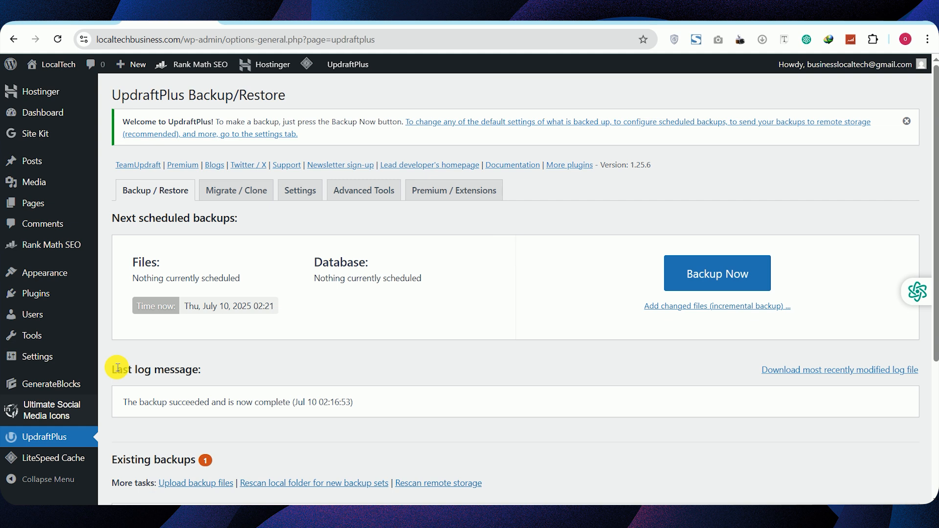
Search the plugin directory for wps login hide, then install and activate WPS Hide Login.
{"action": "left_click", "coordinate": [36, 295]}
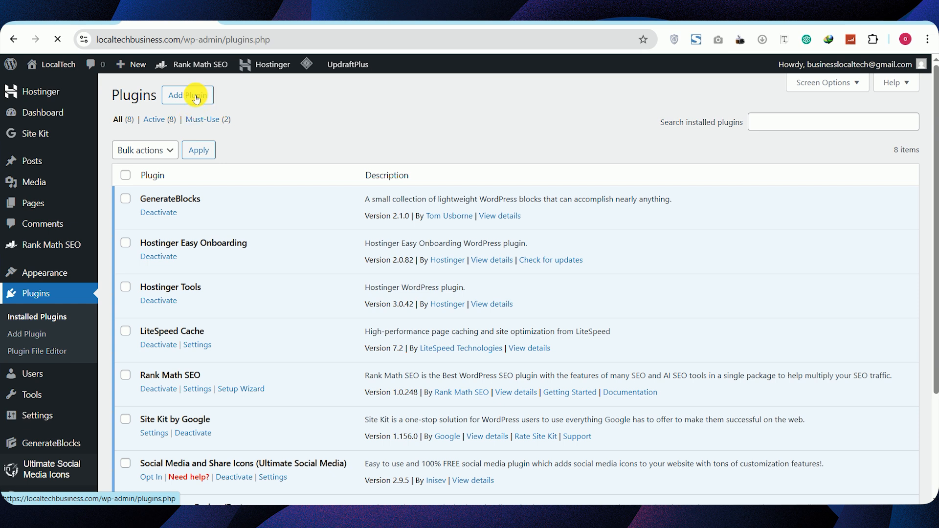
{"action": "left_click", "coordinate": [196, 98]}
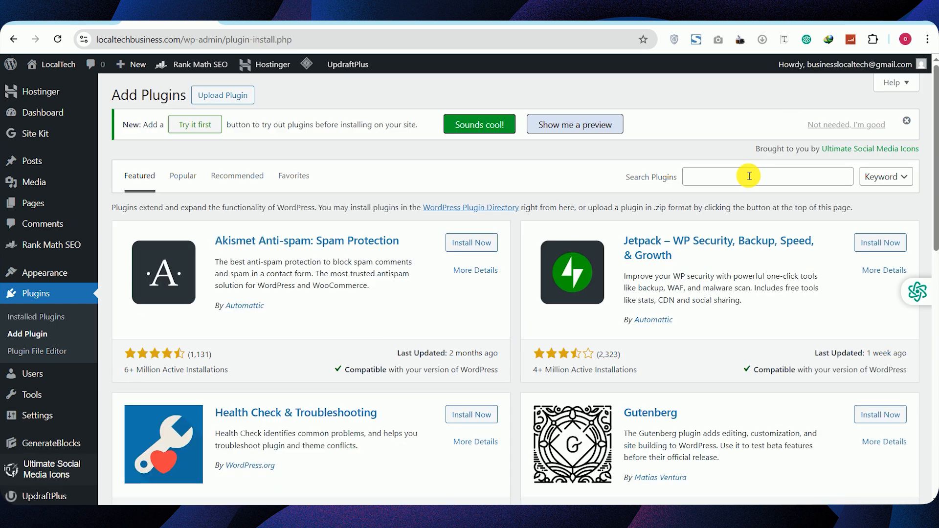
{"action": "left_click", "coordinate": [749, 176]}
{"action": "type", "text": "w"}
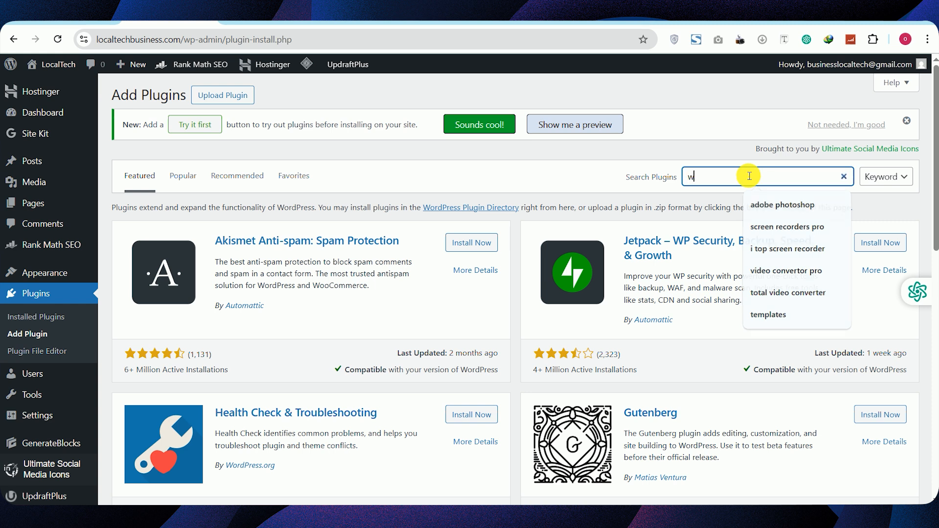
{"action": "type", "text": "ps login hide"}
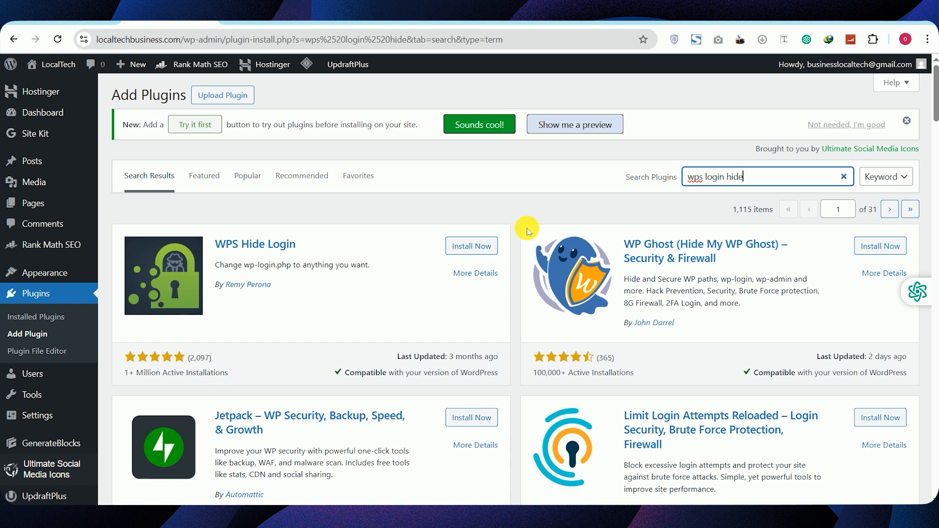
{"action": "left_click", "coordinate": [483, 247]}
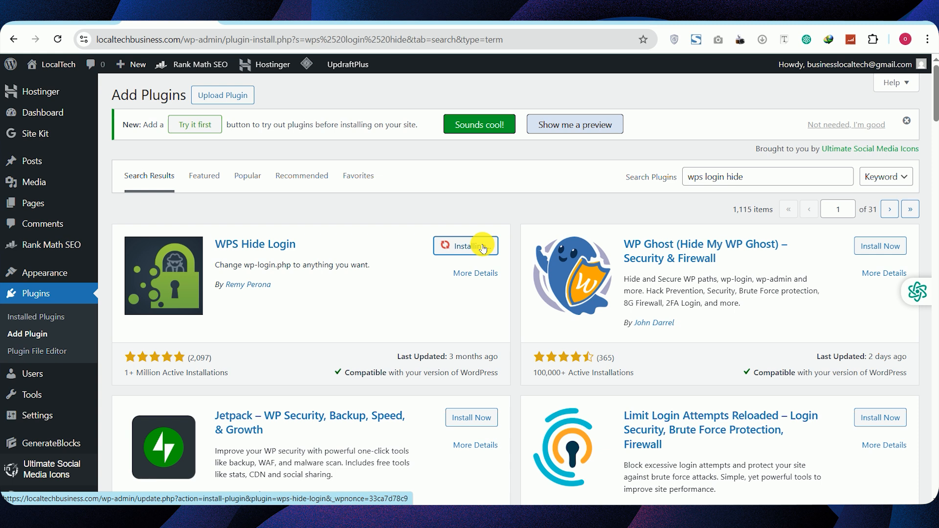
{"action": "left_click", "coordinate": [480, 248]}
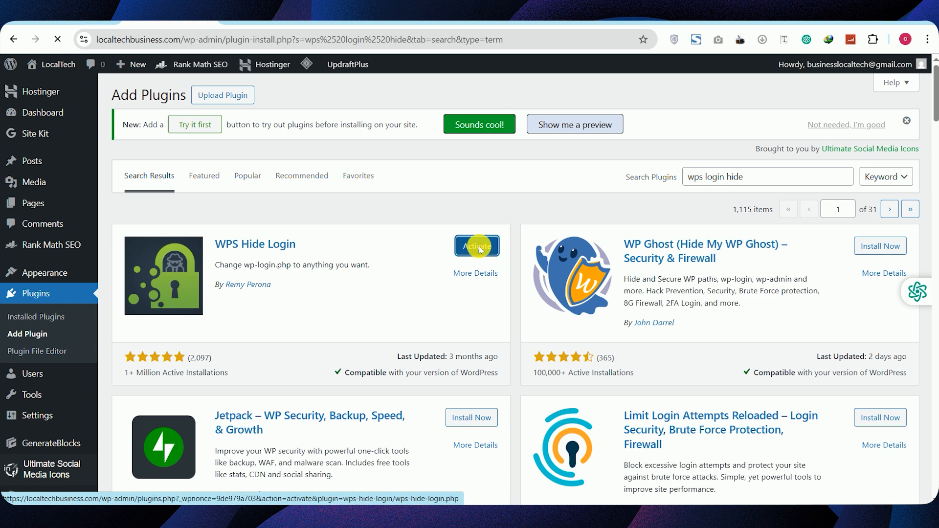
In WPS Hide Login's settings, set the login URL to only-admin and save the changes.
{"action": "scroll", "coordinate": [457, 425], "scroll_direction": "down", "scroll_amount": 2}
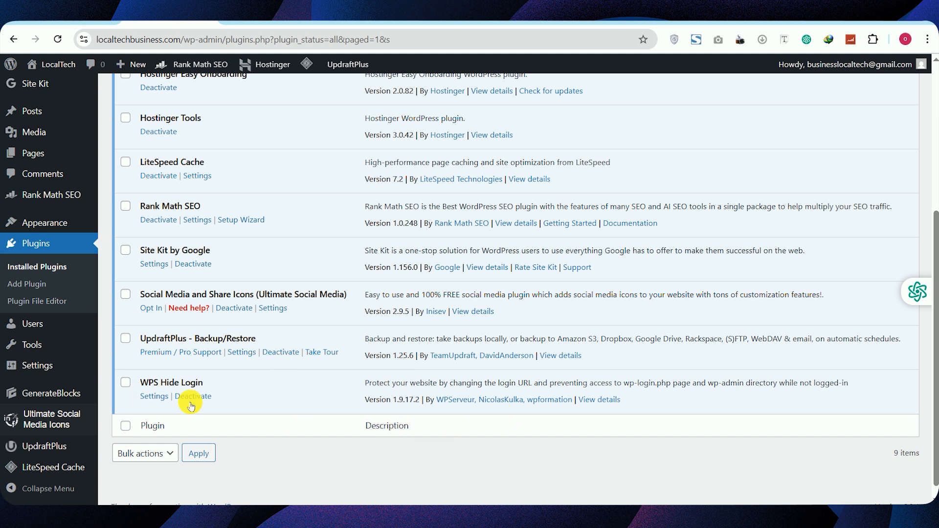
{"action": "left_click", "coordinate": [154, 400]}
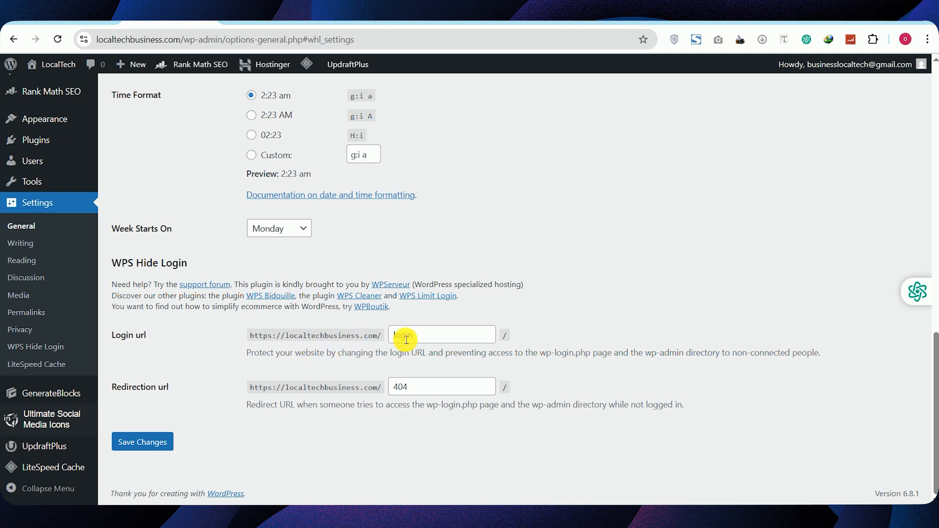
{"action": "double_click", "coordinate": [441, 334]}
{"action": "key", "text": "BackSpace"}
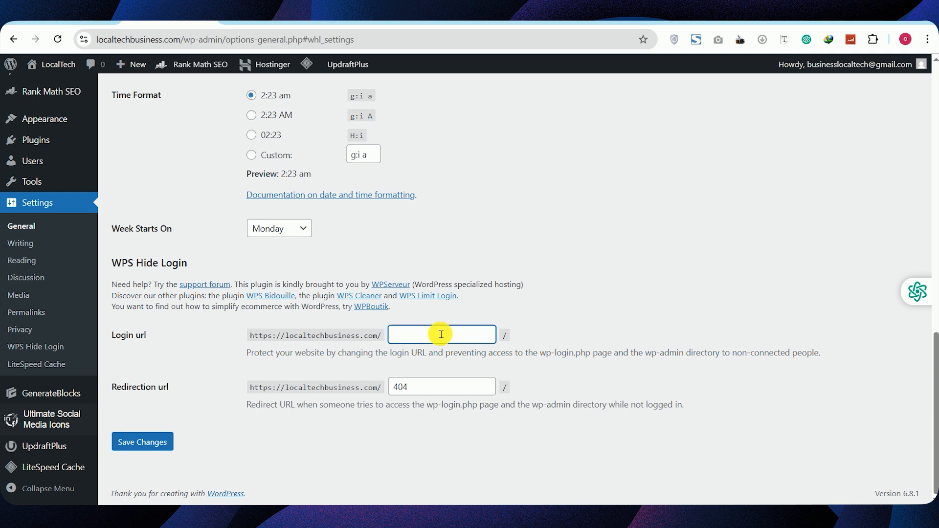
{"action": "type", "text": "only-admin"}
{"action": "mouse_move", "coordinate": [937, 385]}
{"action": "left_mouse_down"}
{"action": "mouse_move", "coordinate": [935, 98]}
{"action": "mouse_move", "coordinate": [935, 375]}
{"action": "left_mouse_up"}
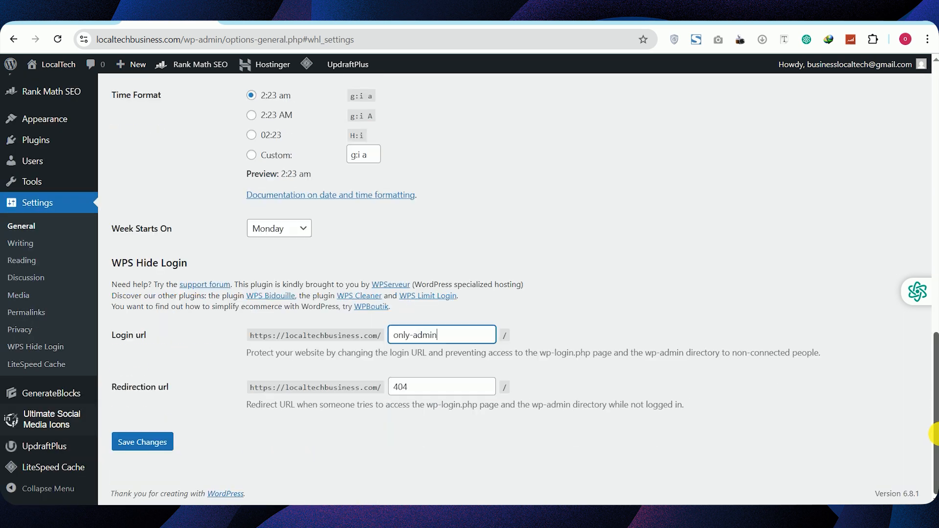
{"action": "left_click", "coordinate": [162, 448]}
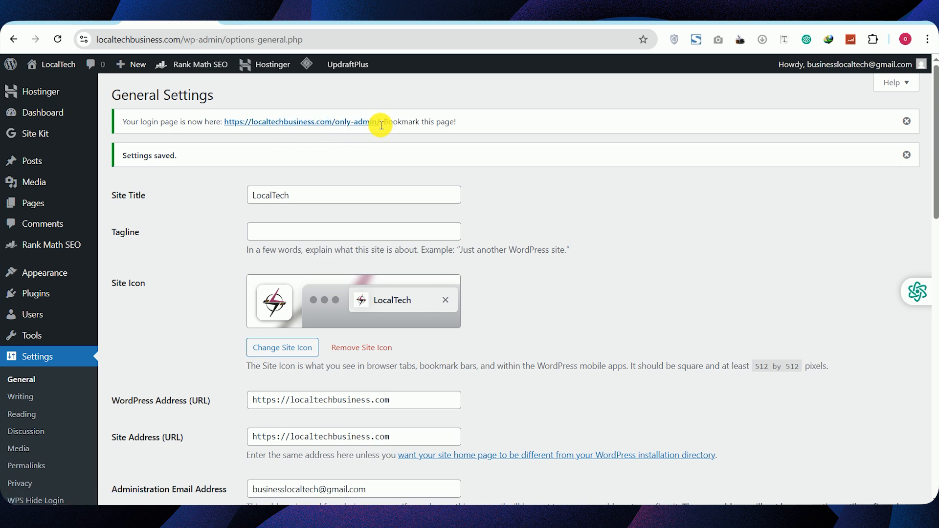
Open the new login link, then test the old wp-admin address in an incognito window.
{"action": "left_click", "coordinate": [345, 124]}
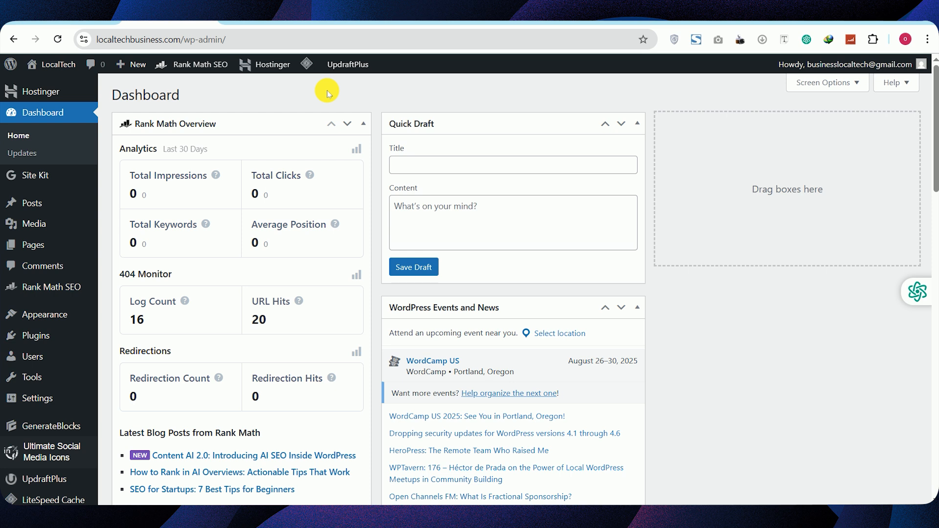
{"action": "left_click", "coordinate": [281, 44]}
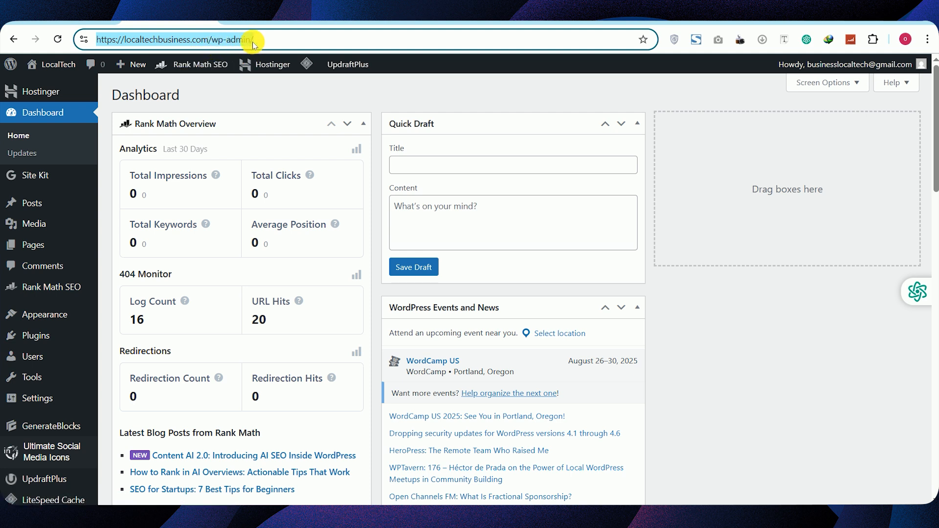
{"action": "key", "text": "ctrl+c"}
{"action": "key", "text": "ctrl+shift+n"}
{"action": "key", "text": "ctrl+v"}
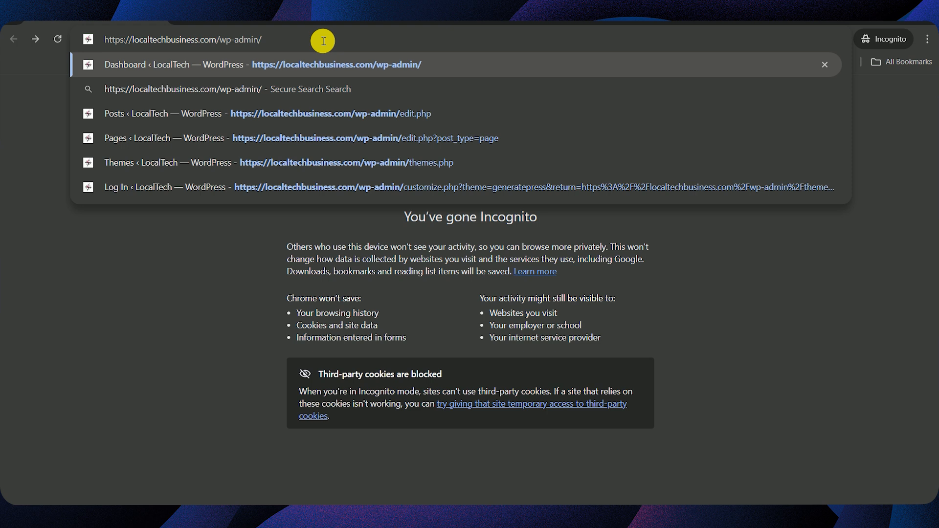
{"action": "key", "text": "Return"}
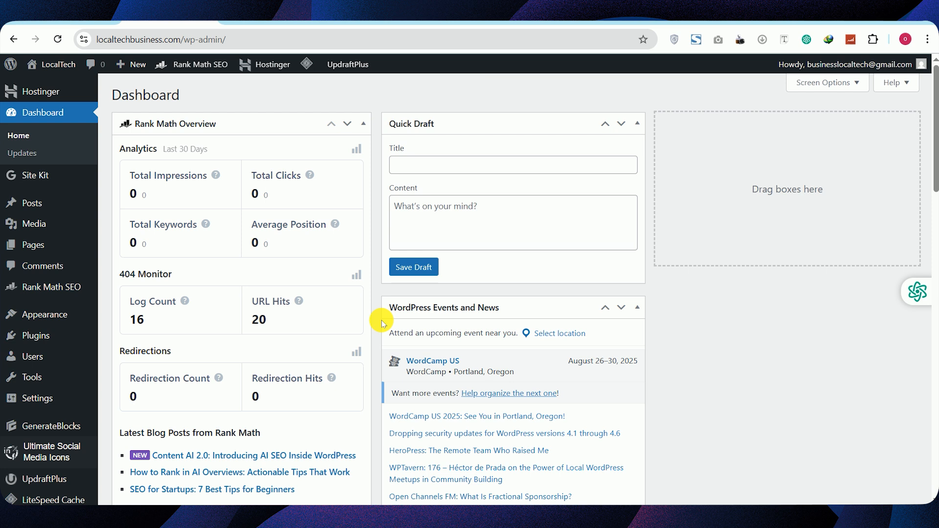
Back in the WordPress admin, search the plugin directory for wps limit login, then install and activate WPS Limit Login.
{"action": "left_click", "coordinate": [31, 336]}
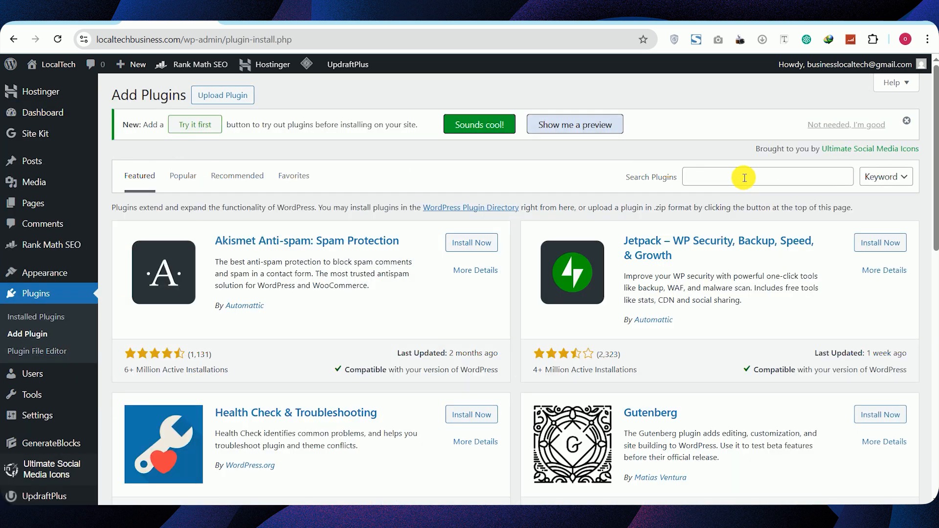
{"action": "left_click", "coordinate": [744, 178]}
{"action": "type", "text": "wps limit login"}
{"action": "scroll", "coordinate": [783, 176], "scroll_direction": "down", "scroll_amount": 2}
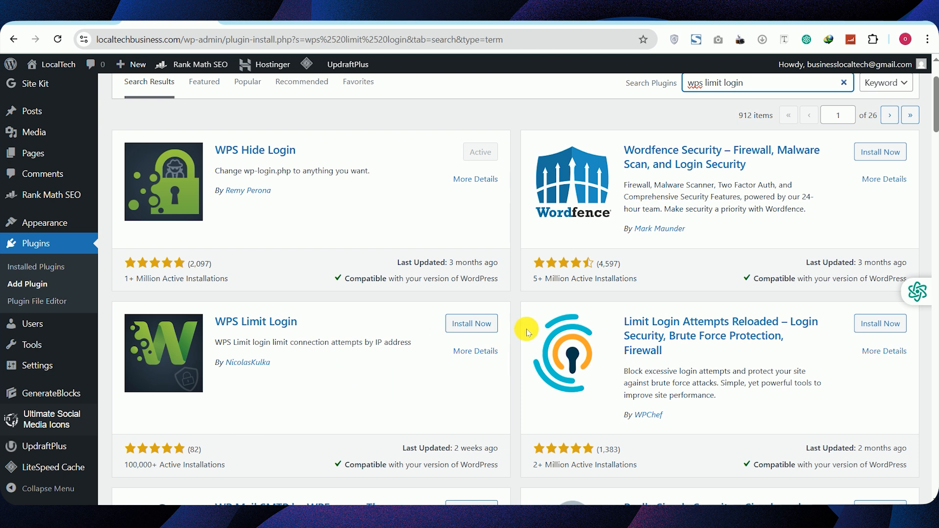
{"action": "left_click", "coordinate": [480, 329]}
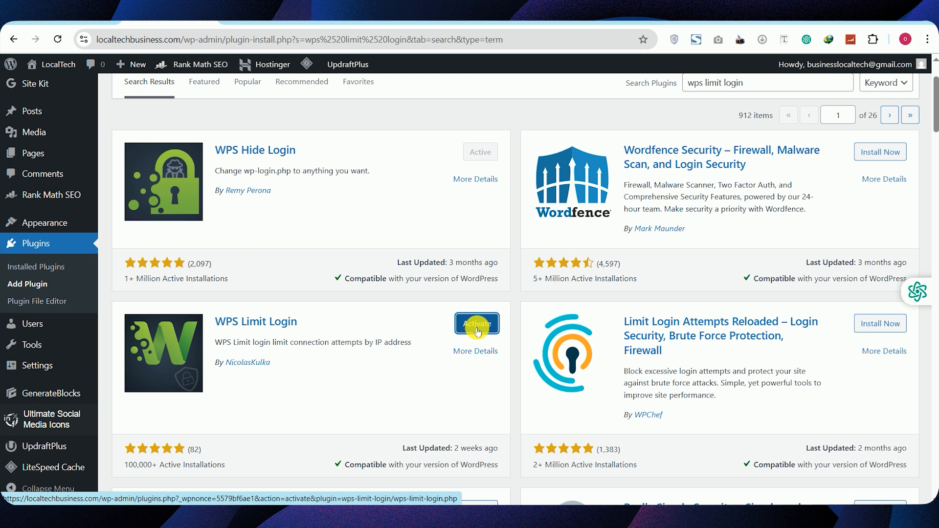
{"action": "left_click", "coordinate": [477, 329]}
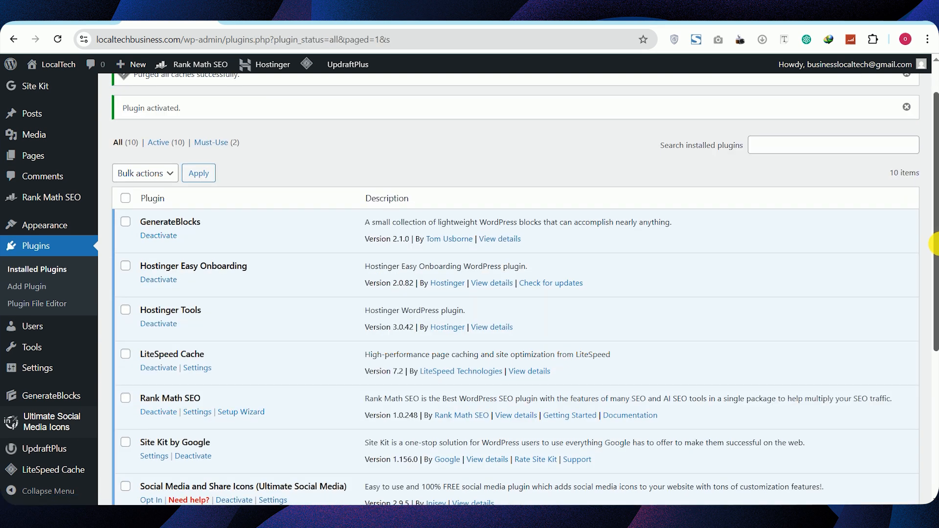
In WPS Limit Login's configuration, enable the email to the admin after lockouts and save.
{"action": "left_click_drag", "start_coordinate": [933, 247], "coordinate": [935, 350]}
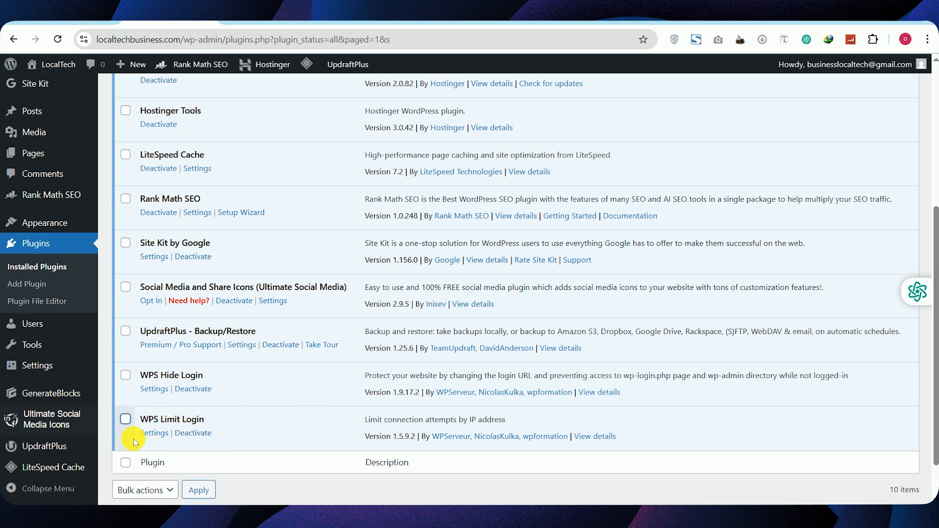
{"action": "left_click", "coordinate": [154, 435]}
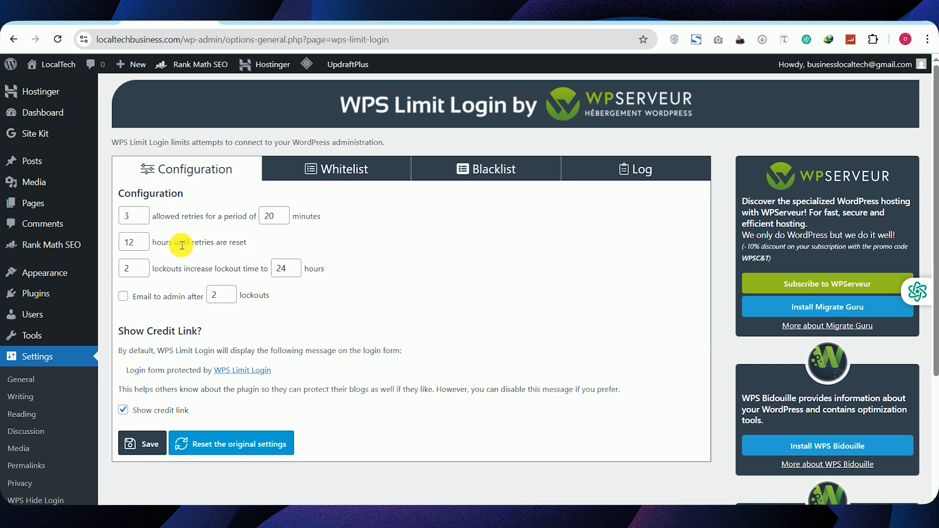
{"action": "left_click", "coordinate": [361, 290]}
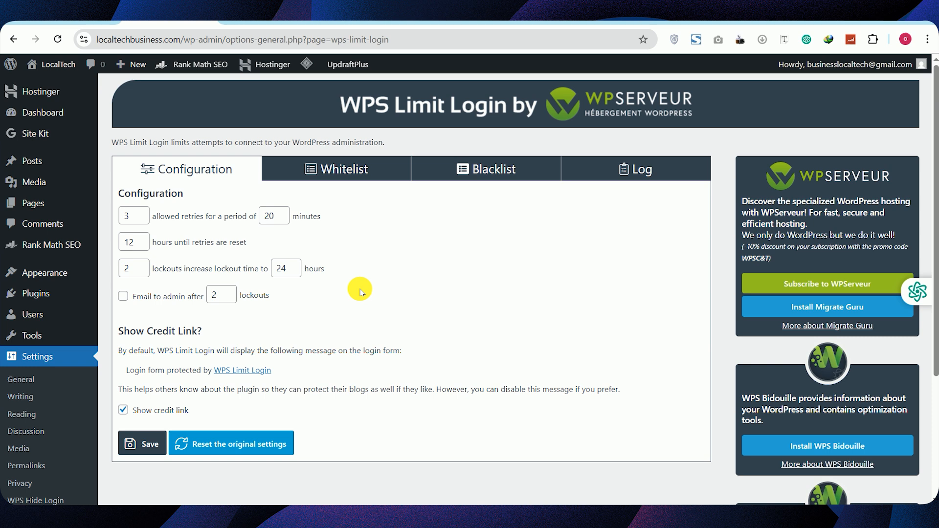
{"action": "left_click", "coordinate": [122, 300]}
{"action": "left_click", "coordinate": [145, 453]}
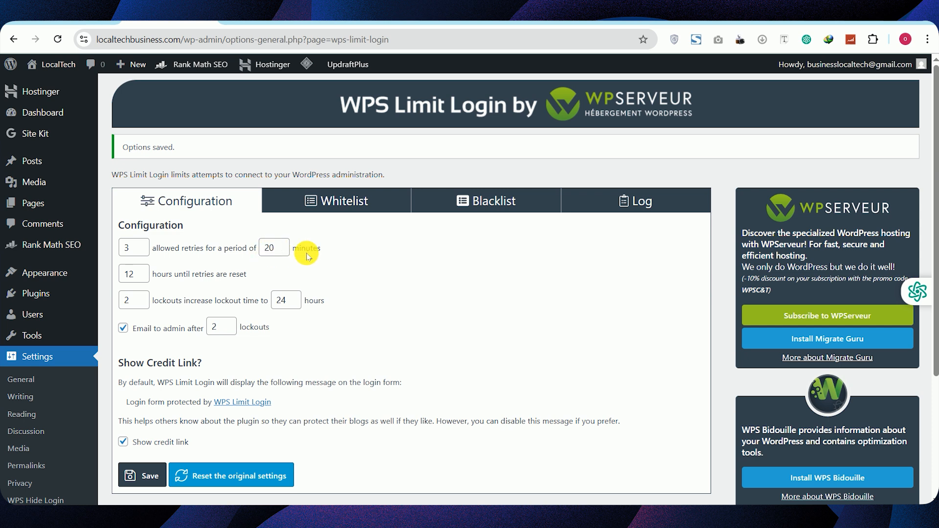
Switch to the incognito window and reload the only-admin login page to check its login protection.
{"action": "mouse_move", "coordinate": [533, 504]}
{"action": "left_click", "coordinate": [549, 481]}
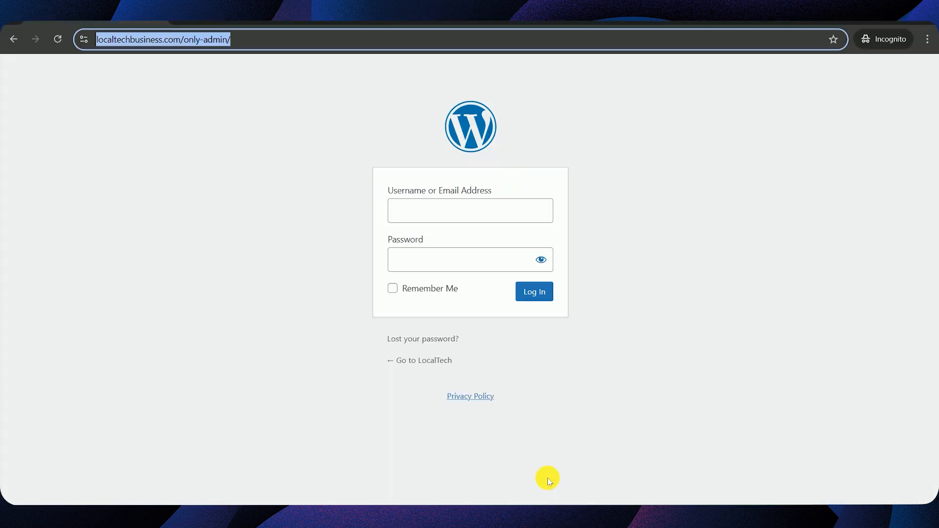
{"action": "key", "text": "Return"}
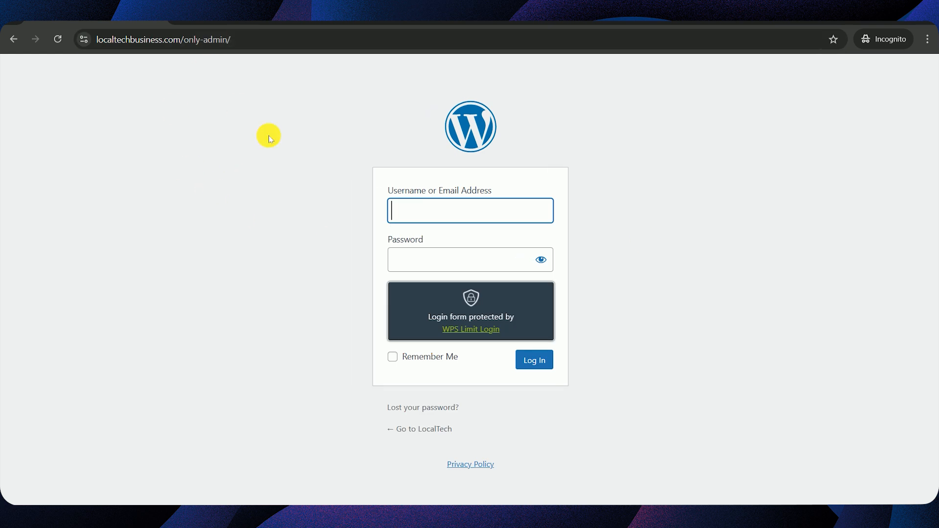
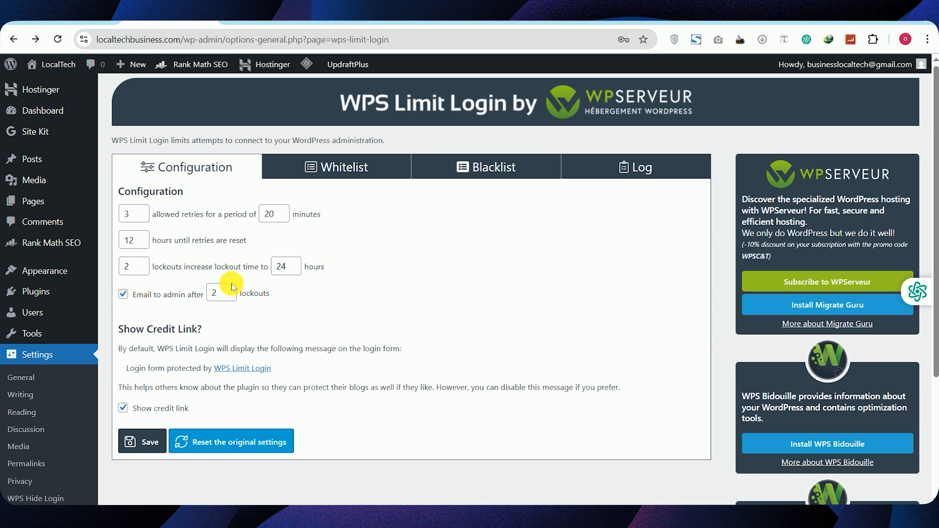
Back in the WordPress admin, open the form for adding a user and examine the available role choices.
{"action": "mouse_move", "coordinate": [41, 309]}
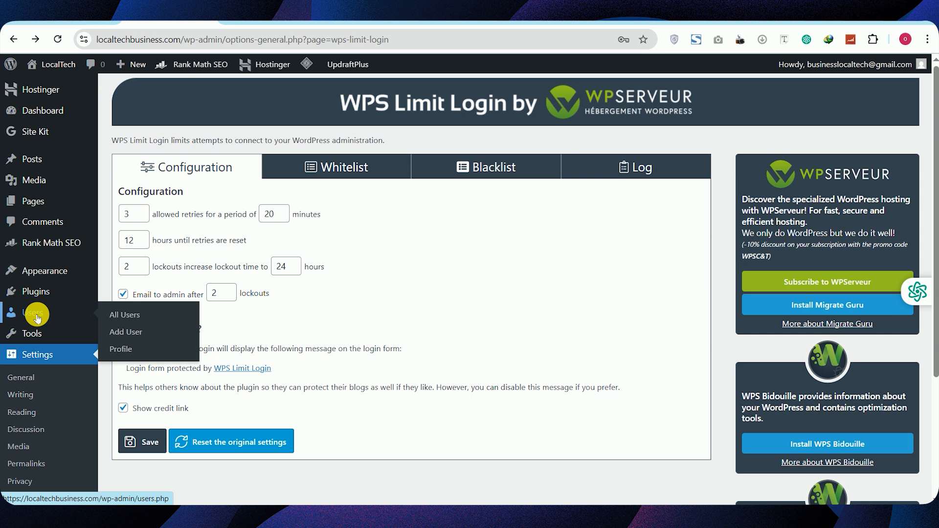
{"action": "left_click", "coordinate": [130, 334]}
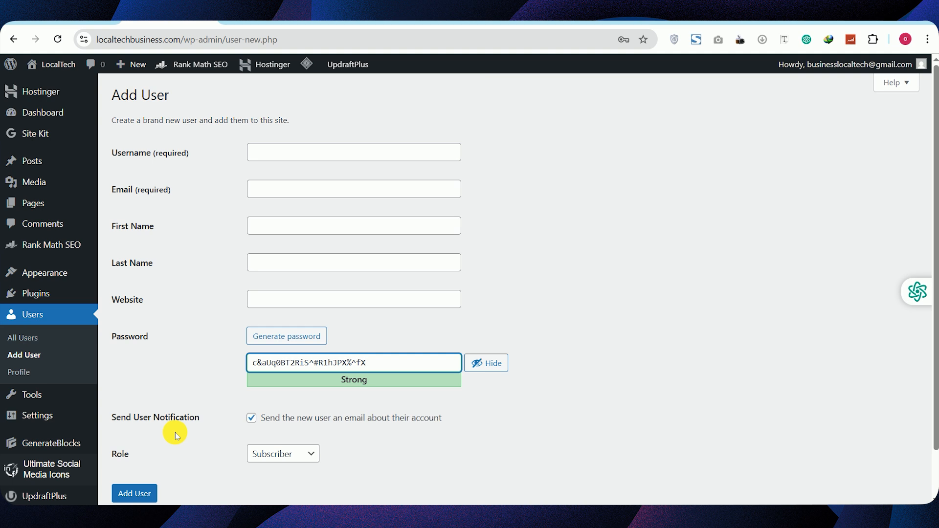
{"action": "left_click", "coordinate": [153, 454]}
{"action": "left_click", "coordinate": [304, 455]}
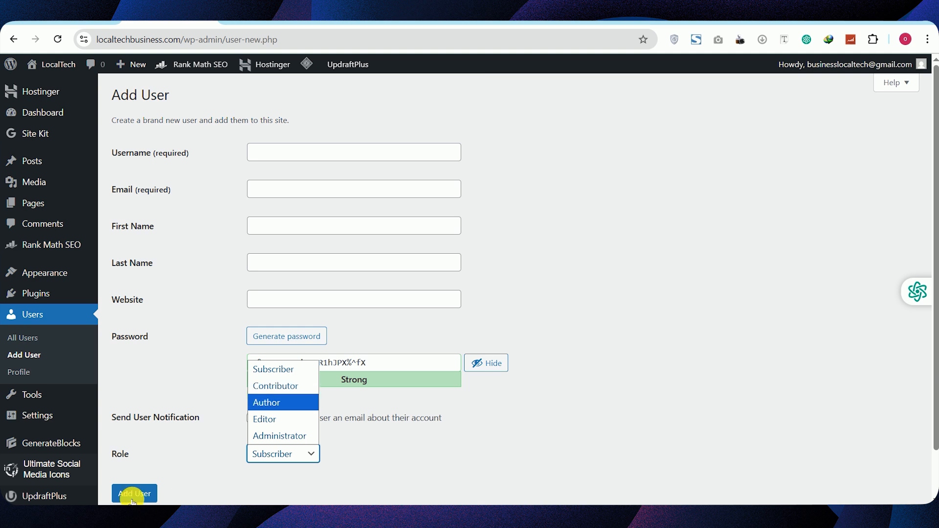
{"action": "scroll", "coordinate": [144, 499], "scroll_direction": "down", "scroll_amount": 1}
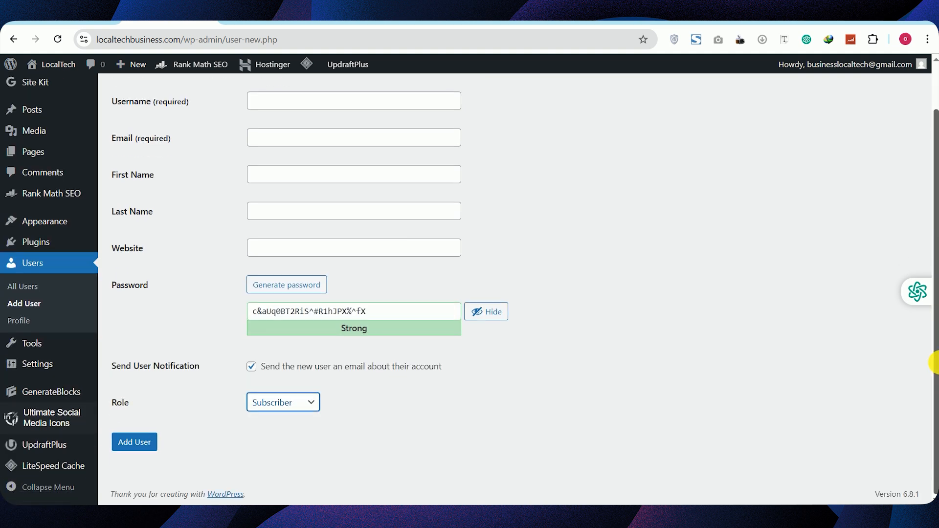